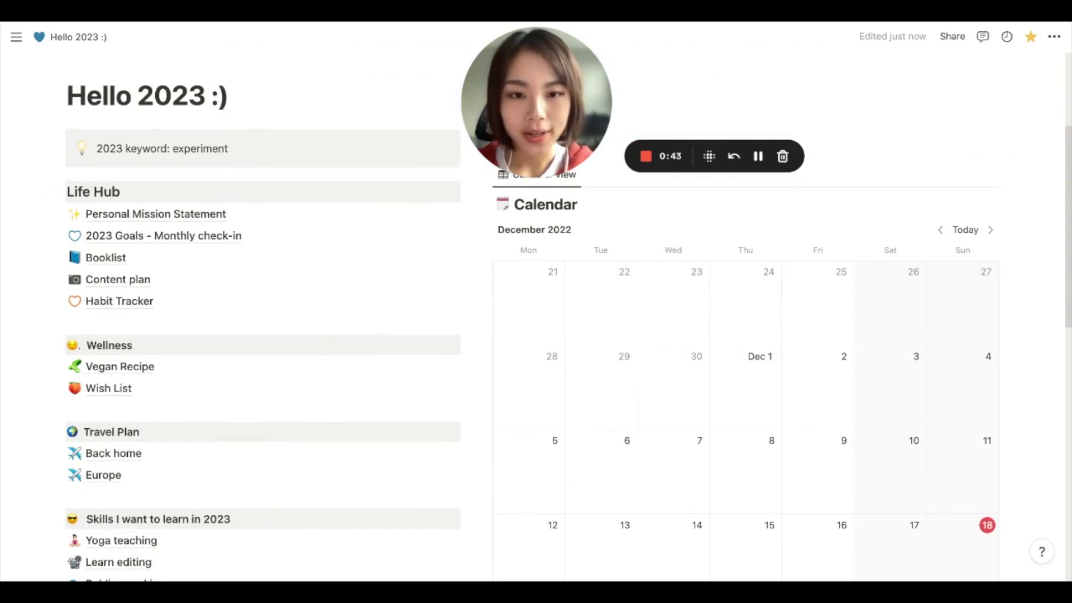
Step: Look over the Hello 2023 page's sections from Life Hub to Financial health and its 2023 keyword callout
scroll(259, 347, down, 3)
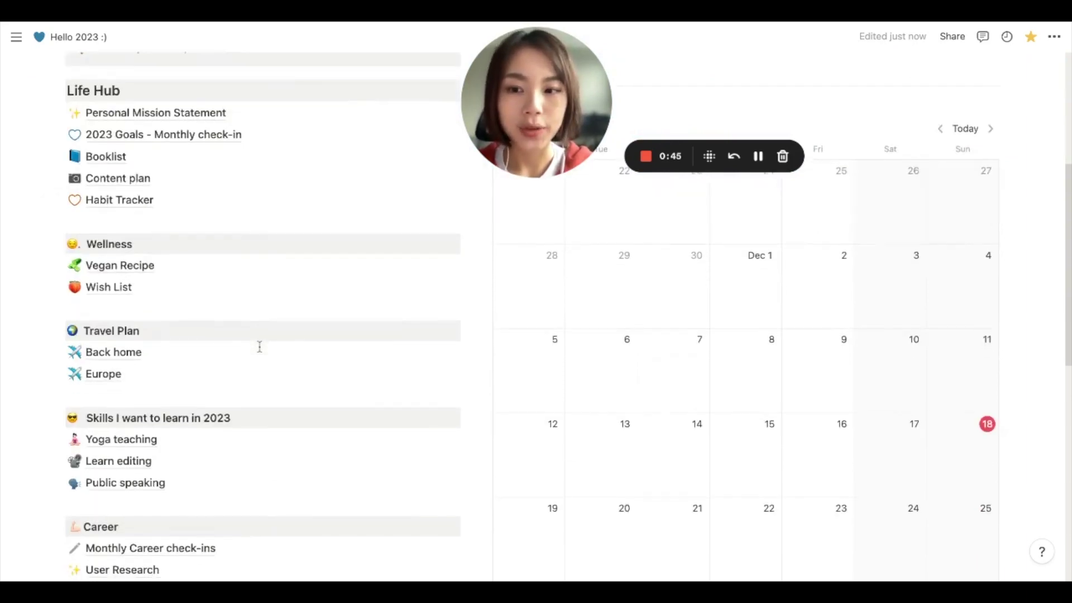
scroll(259, 346, down, 2)
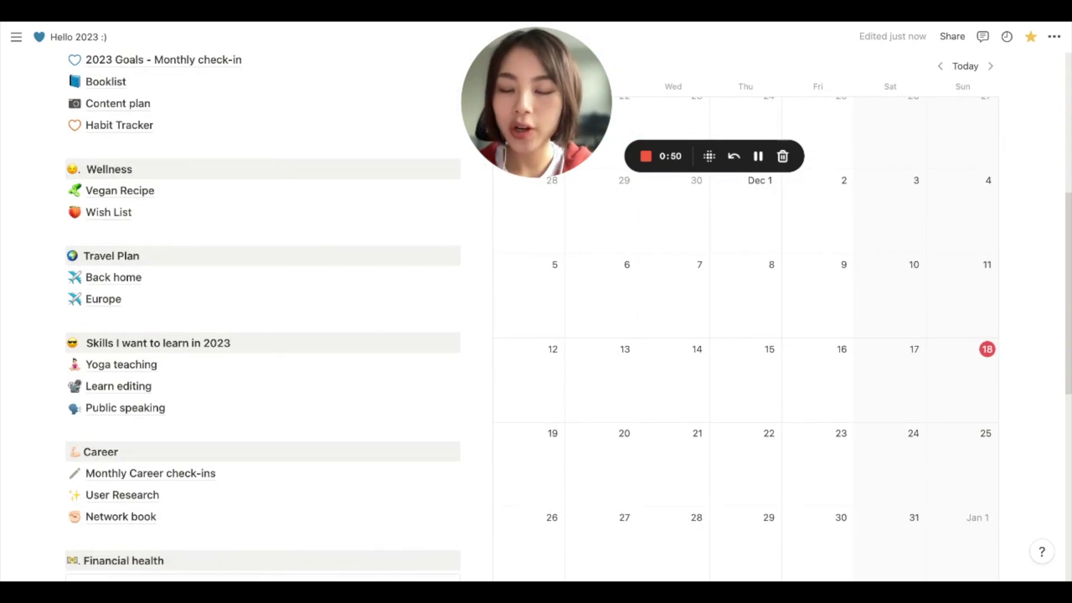
scroll(259, 346, down, 2)
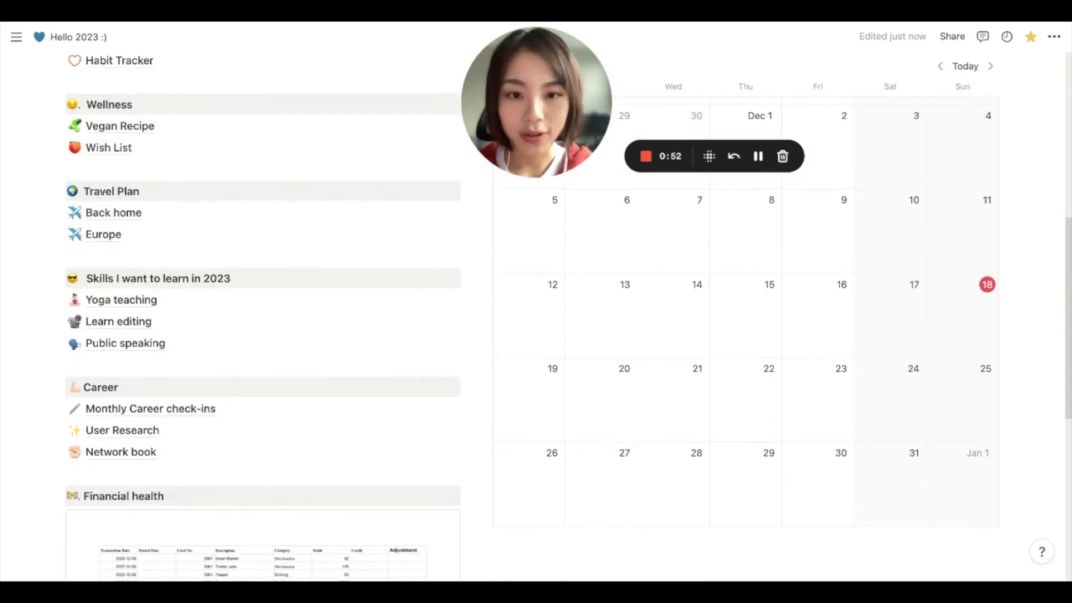
scroll(636, 270, up, 10)
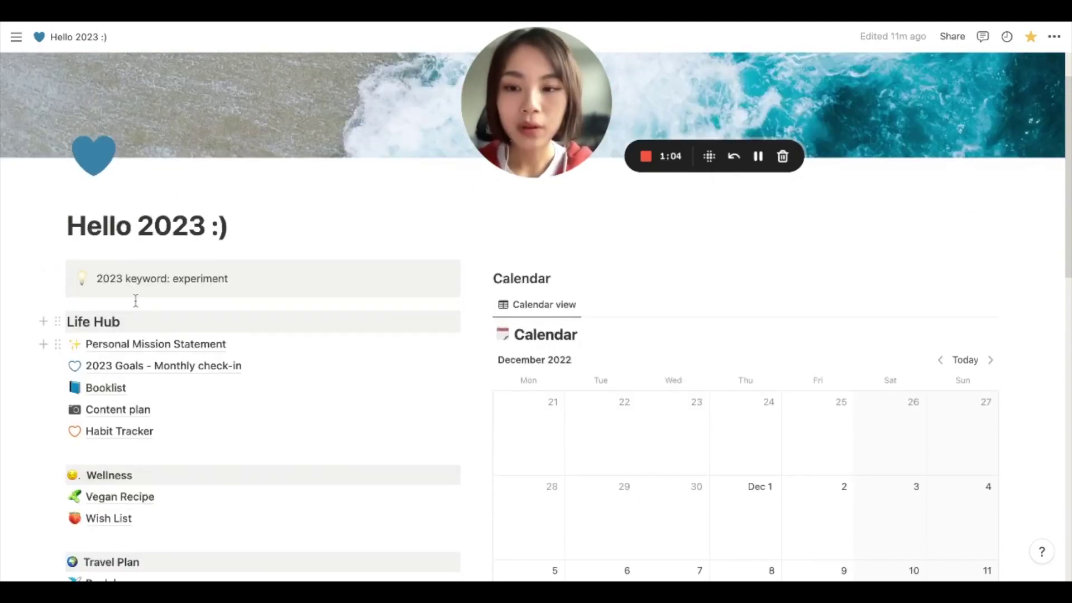
drag(96, 278, 253, 278)
click(253, 278)
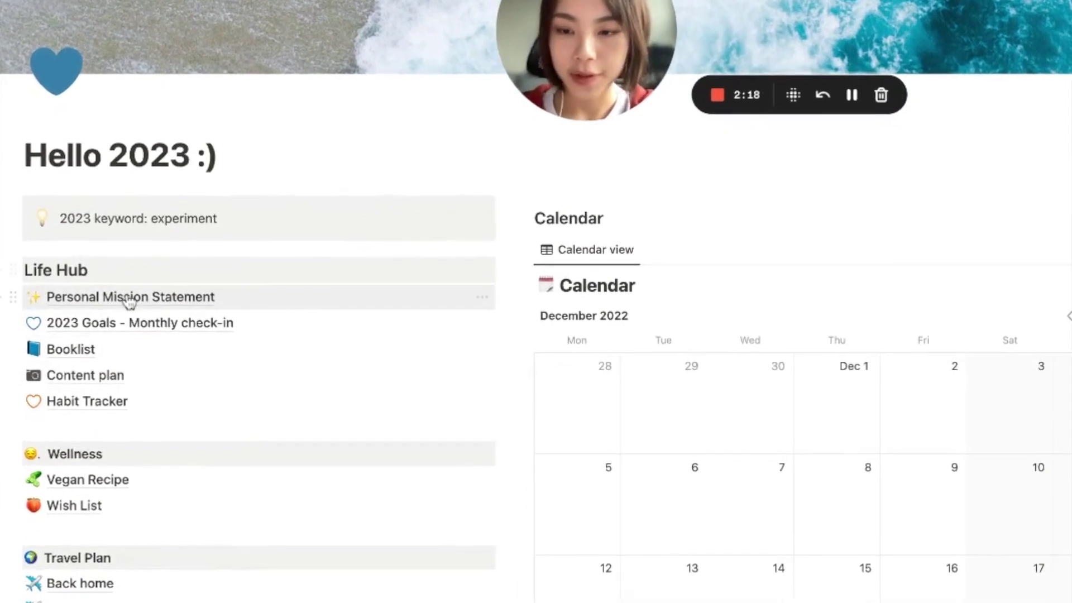
Step: View the Personal Mission Statement page and the Goals by month table on the 2023 Goals - Monthly check-in page
click(127, 305)
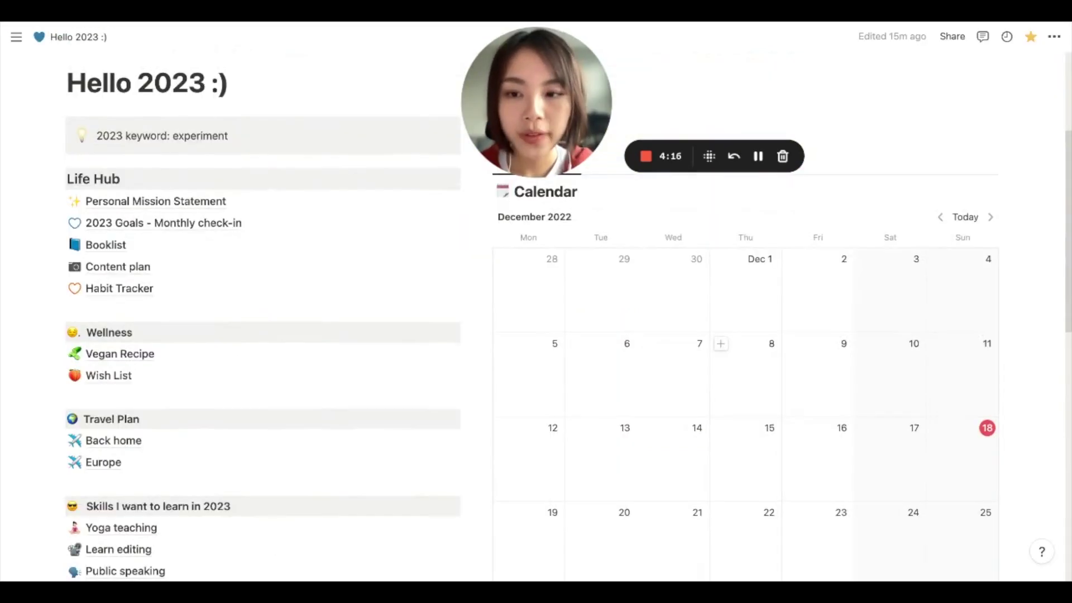
click(192, 223)
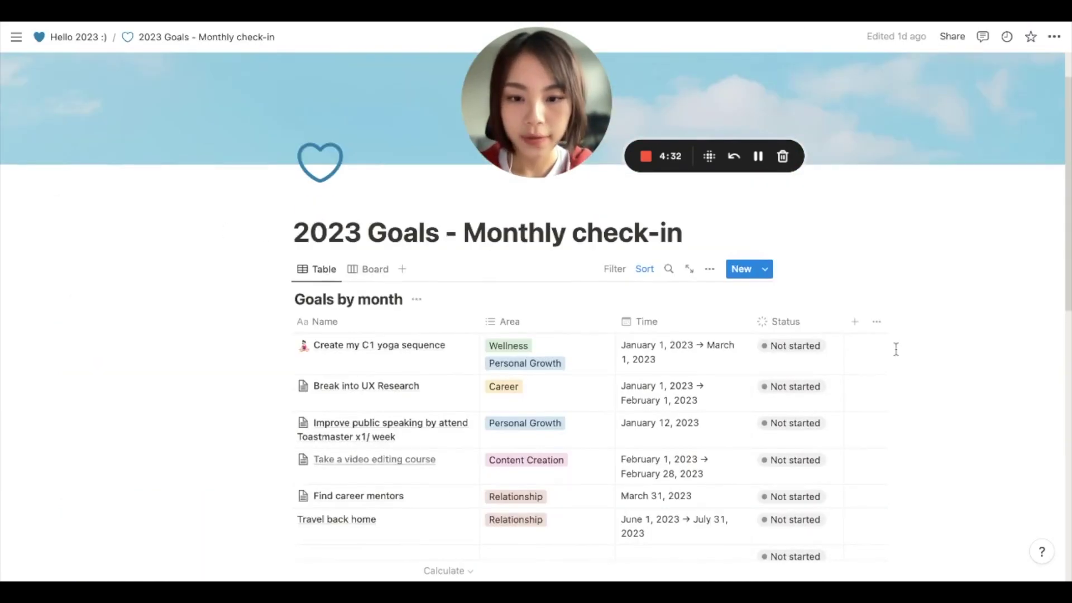
scroll(243, 382, down, 3)
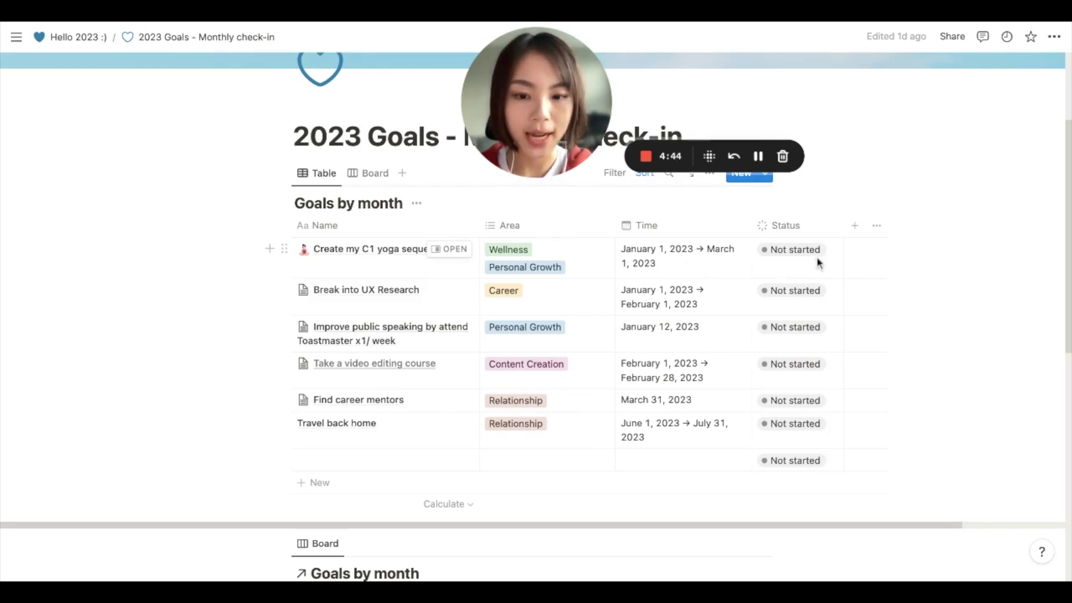
Step: Add an entry named "goal 2" with the area Personal Growth in the empty row of the Goals by month table
scroll(816, 263, down, 5)
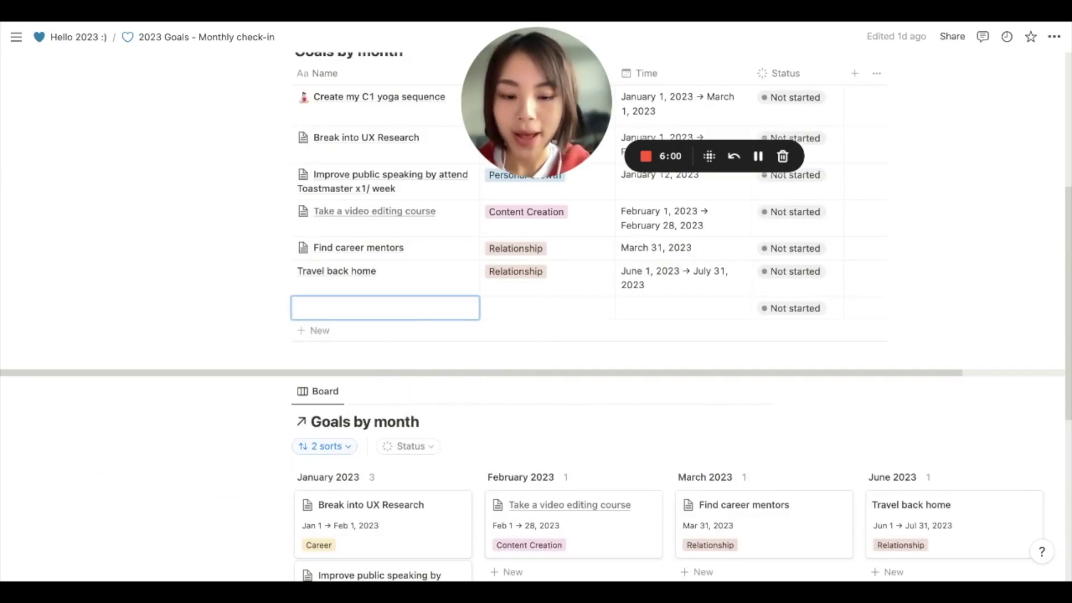
text(goal 2)
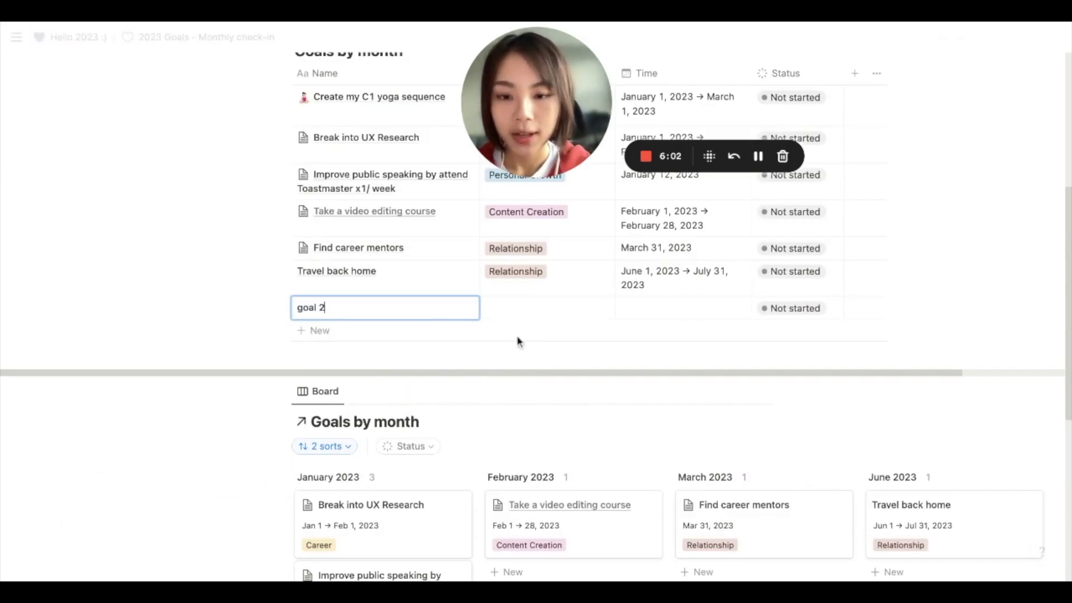
click(529, 307)
click(559, 371)
key(Escape)
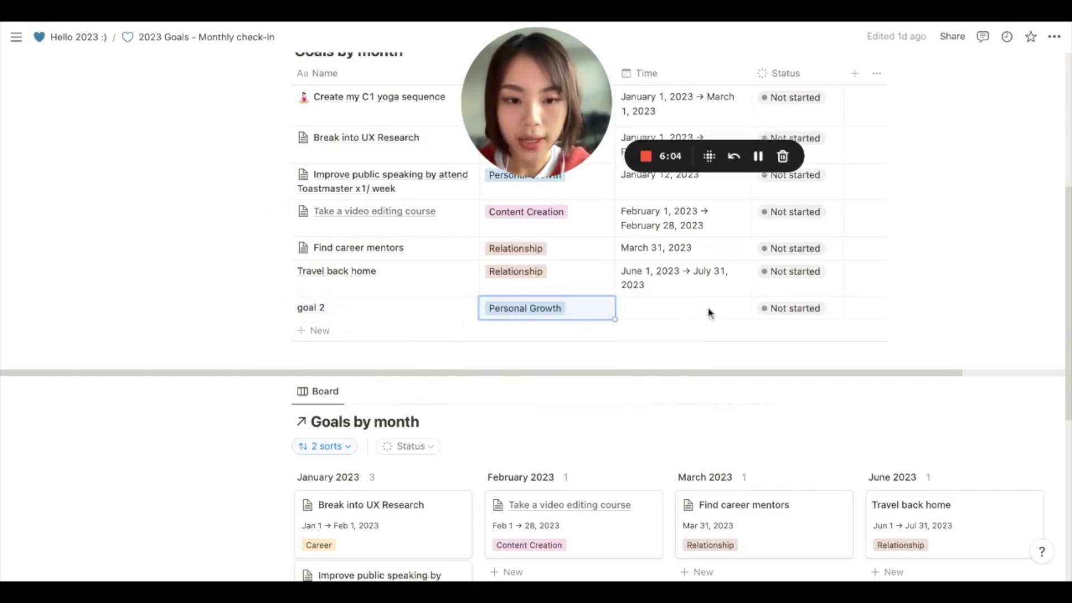
Step: Set the time of "goal 2" to February 4, 2023 and view the monthly goals board below the table
click(670, 307)
click(772, 246)
click(772, 246)
click(749, 287)
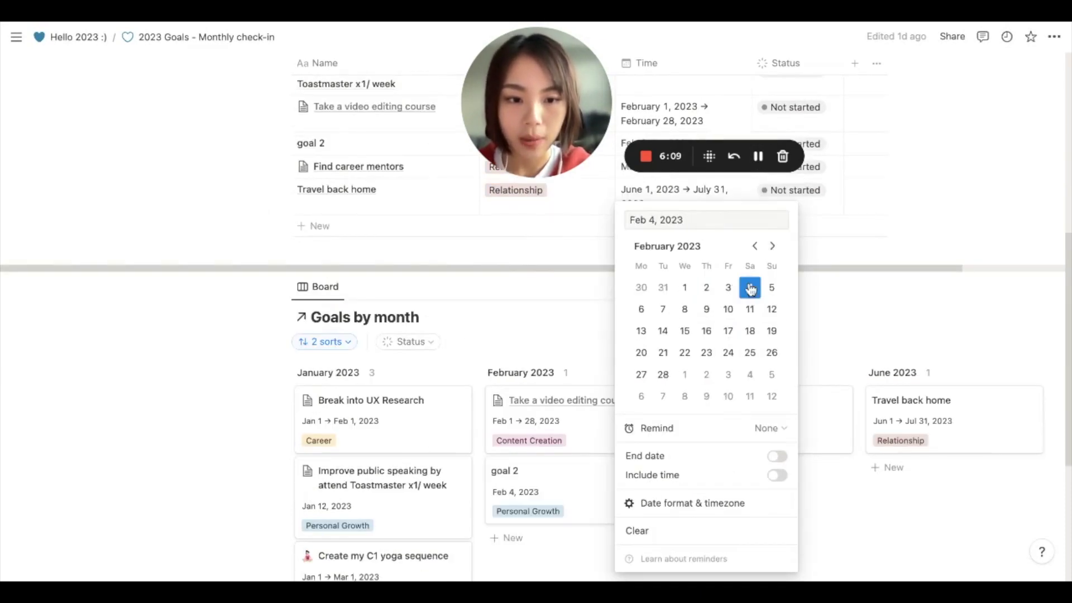
key(Escape)
scroll(932, 211, down, 3)
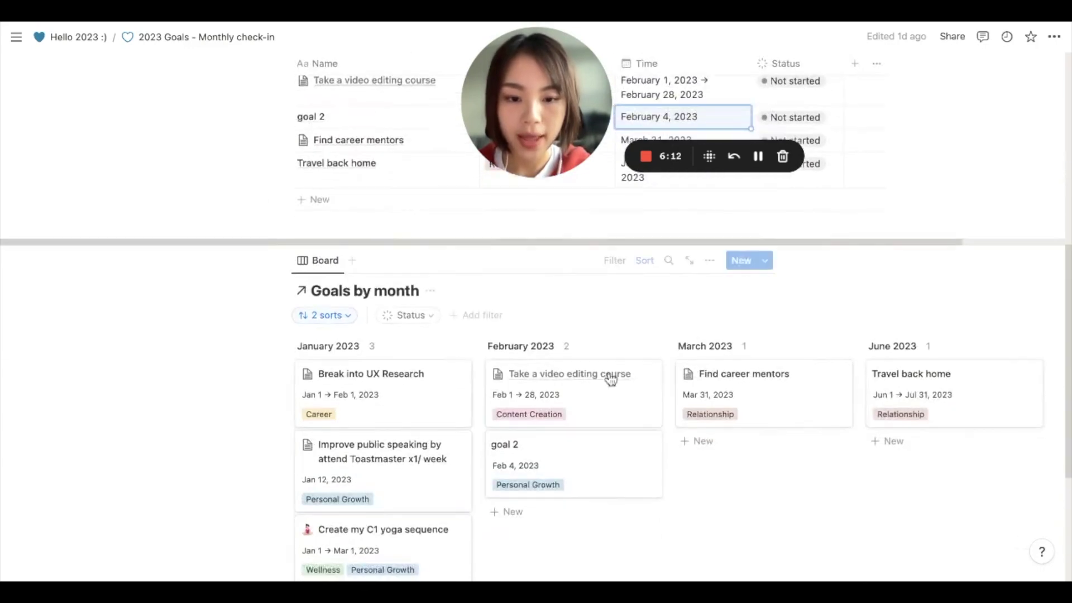
scroll(569, 452, down, 2)
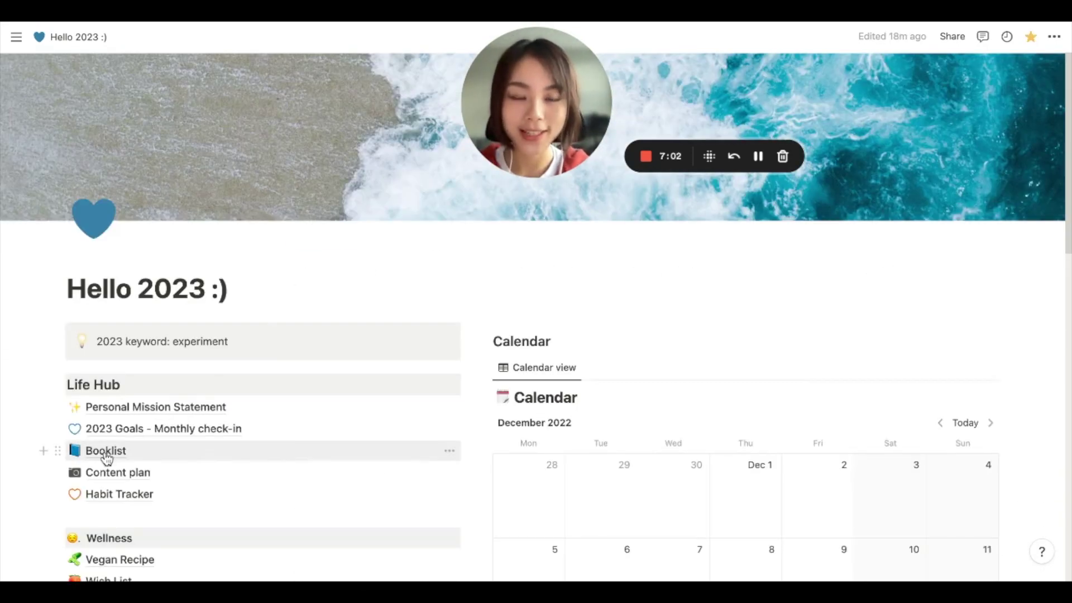
Step: Open the Booklist page from Life Hub and view its 2021-2022 Book Review table
click(105, 451)
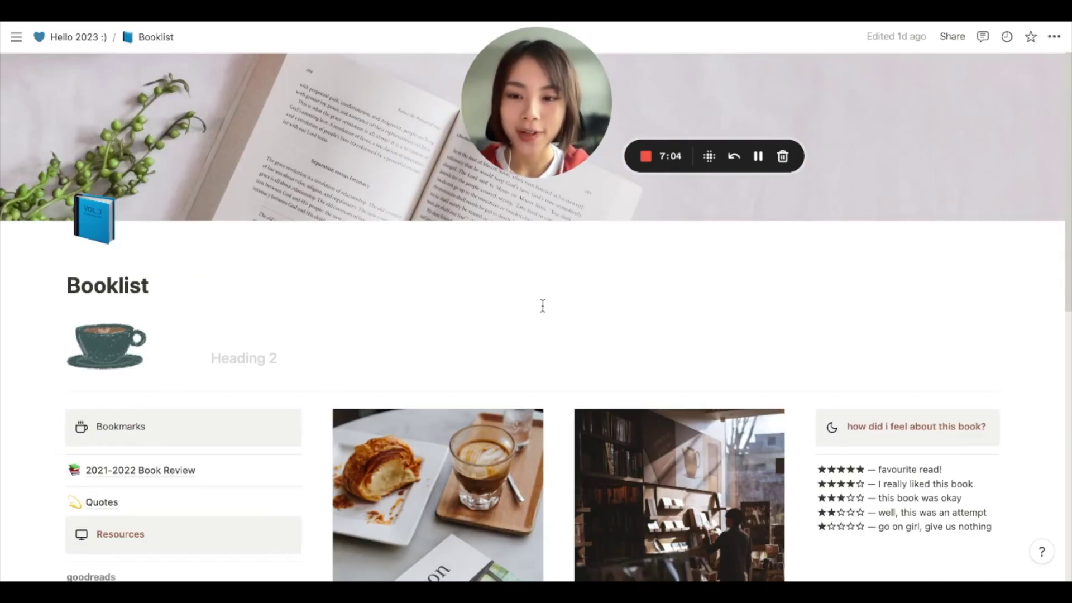
scroll(543, 305, down, 3)
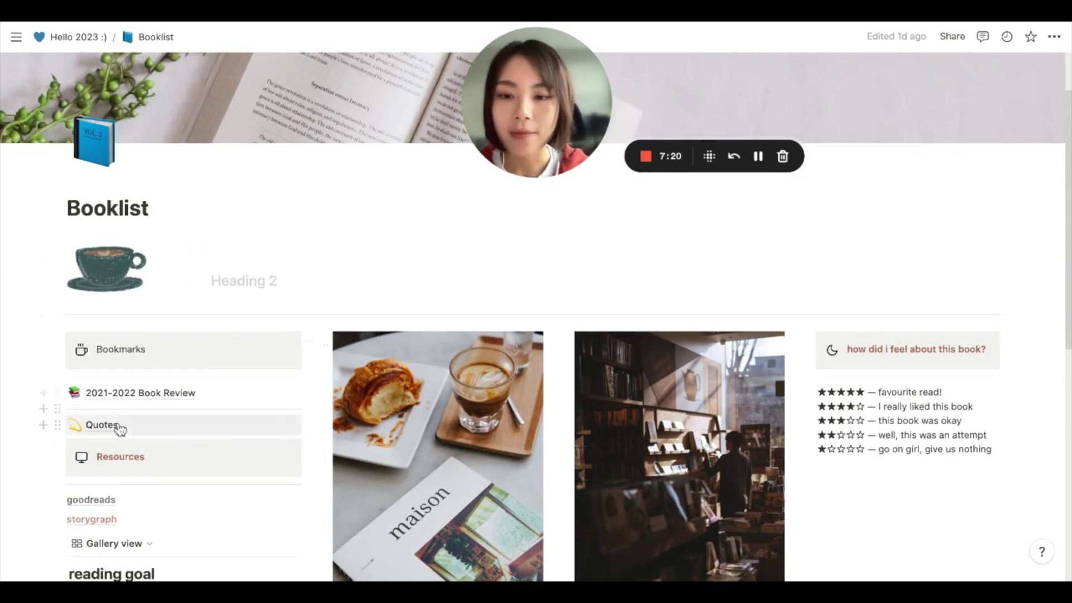
scroll(119, 426, down, 3)
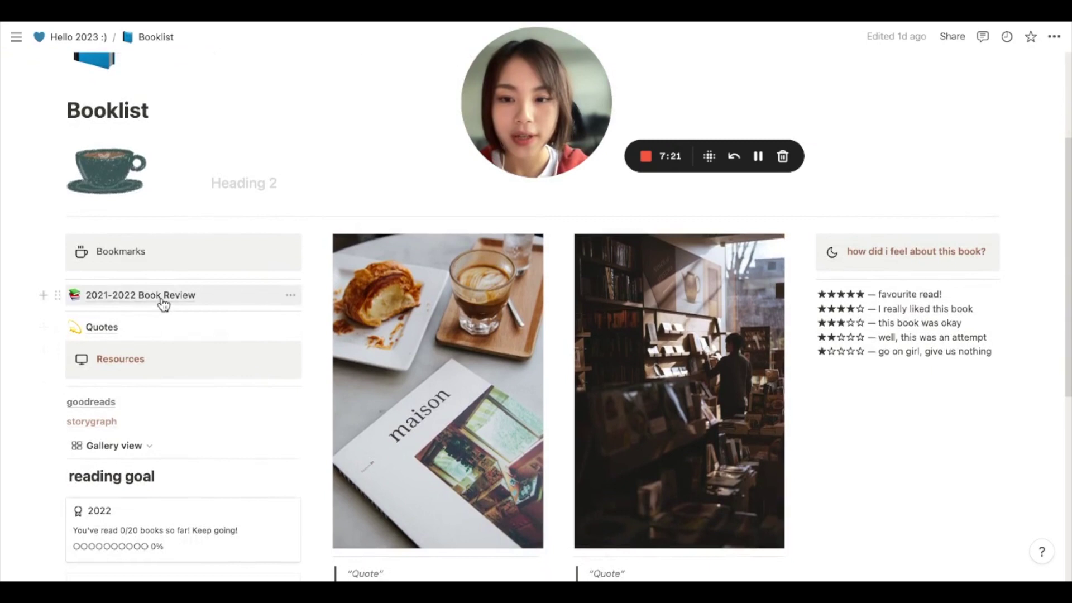
click(163, 304)
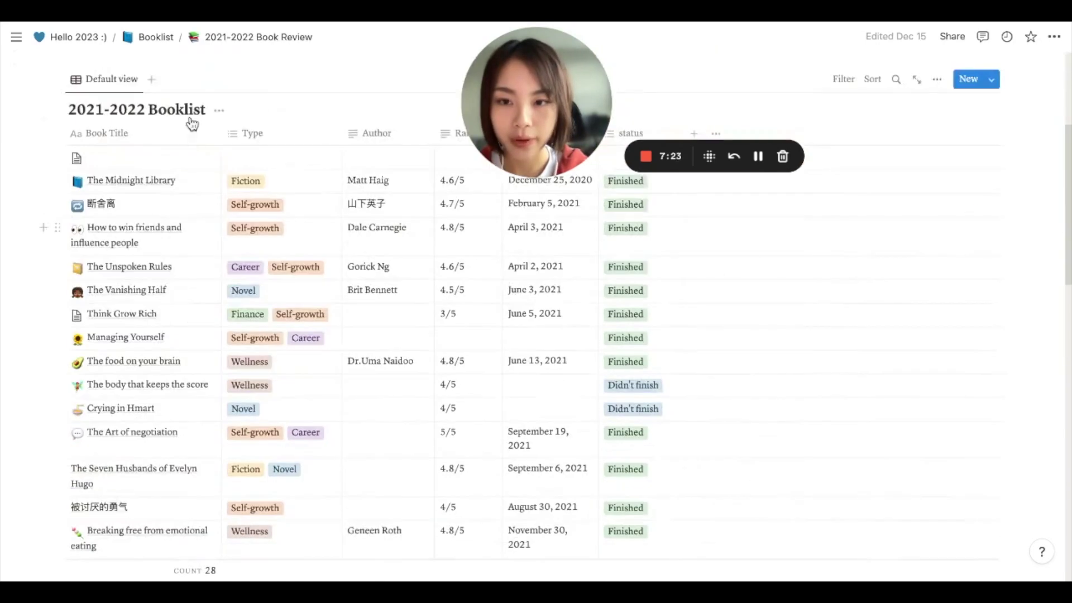
Step: Return to the Booklist page and read through its Quotes page
click(150, 38)
scroll(208, 328, down, 5)
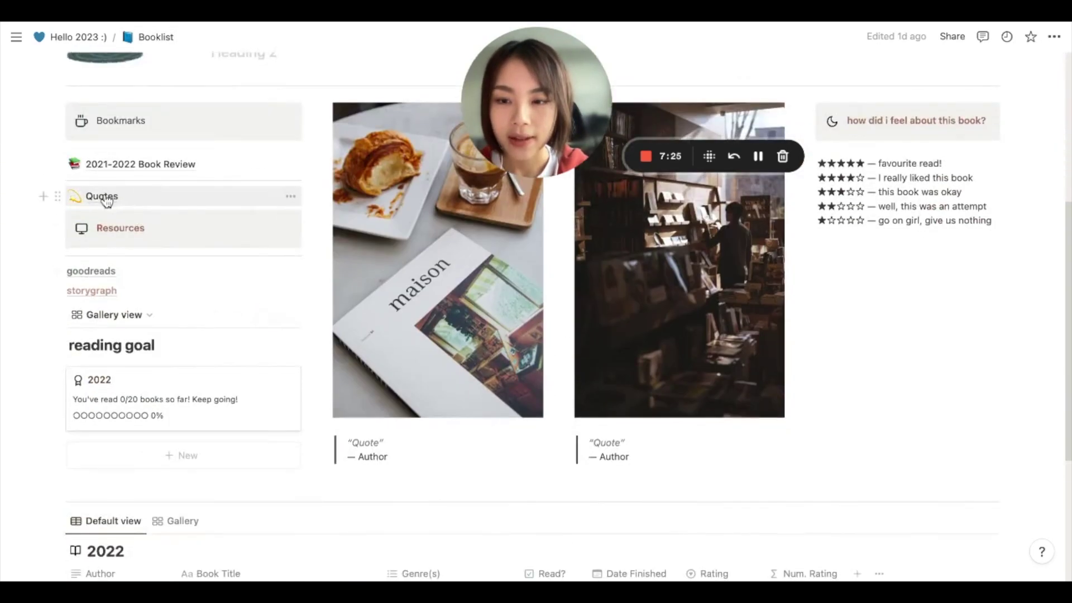
click(105, 199)
scroll(105, 200, down, 3)
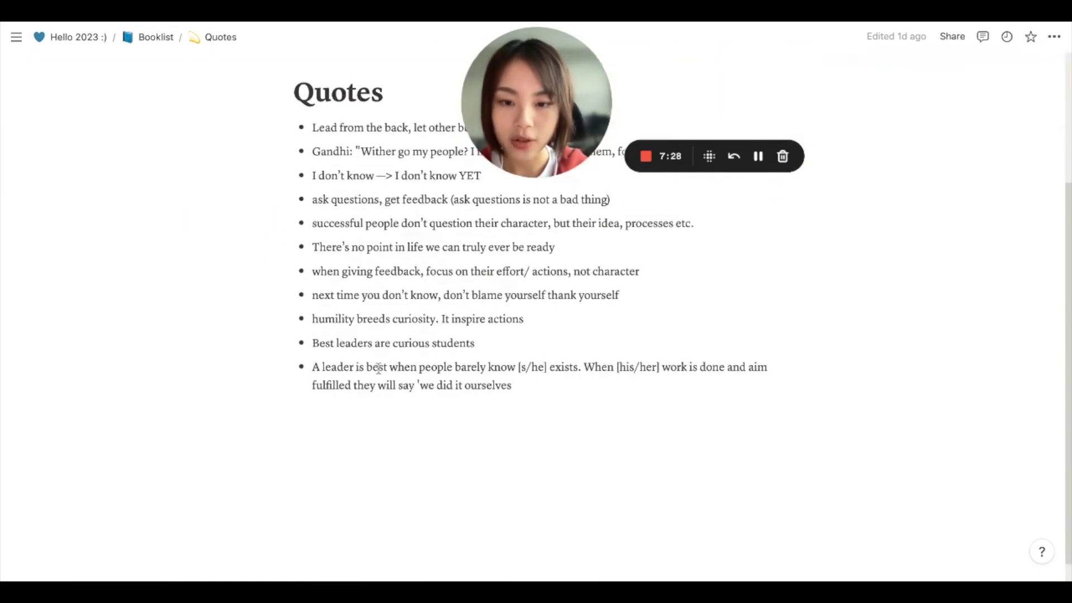
scroll(244, 179, up, 3)
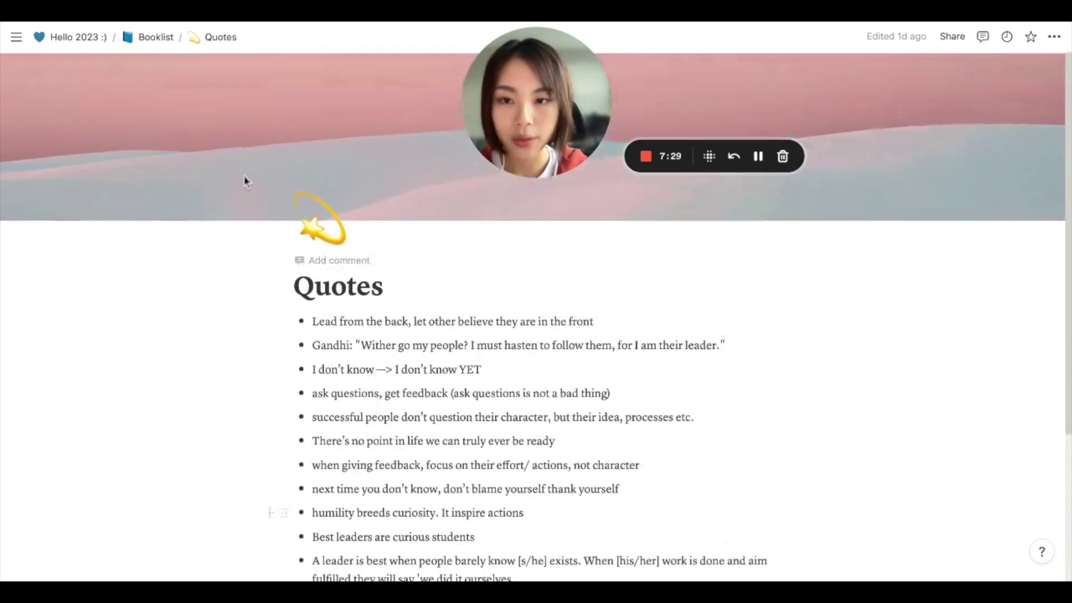
Step: Go back to the Booklist page and examine its reading goal, 2022 book table and quote placeholders
click(151, 38)
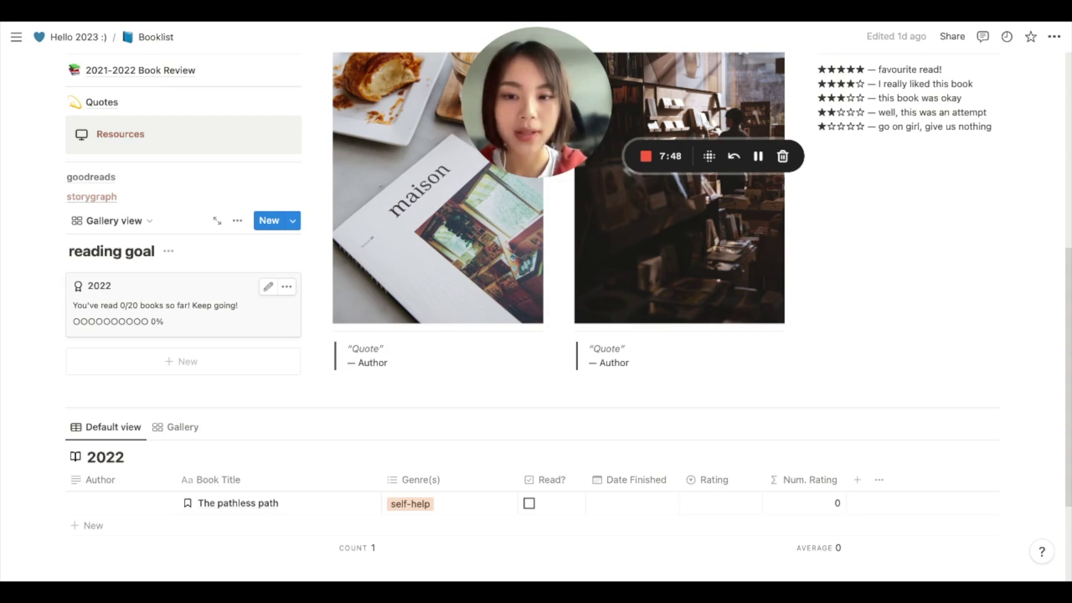
scroll(551, 341, up, 3)
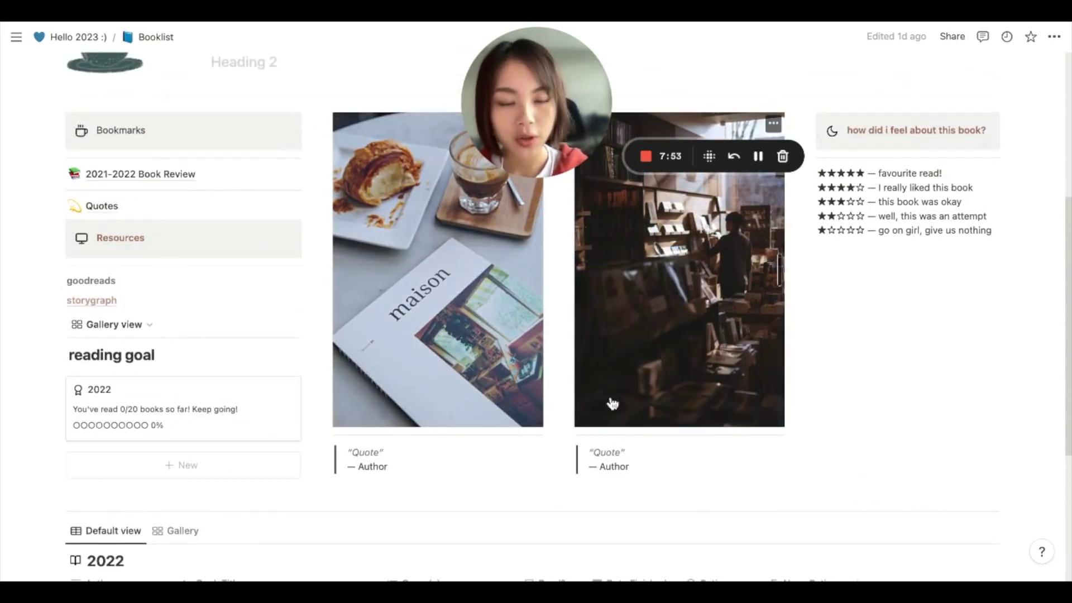
click(412, 465)
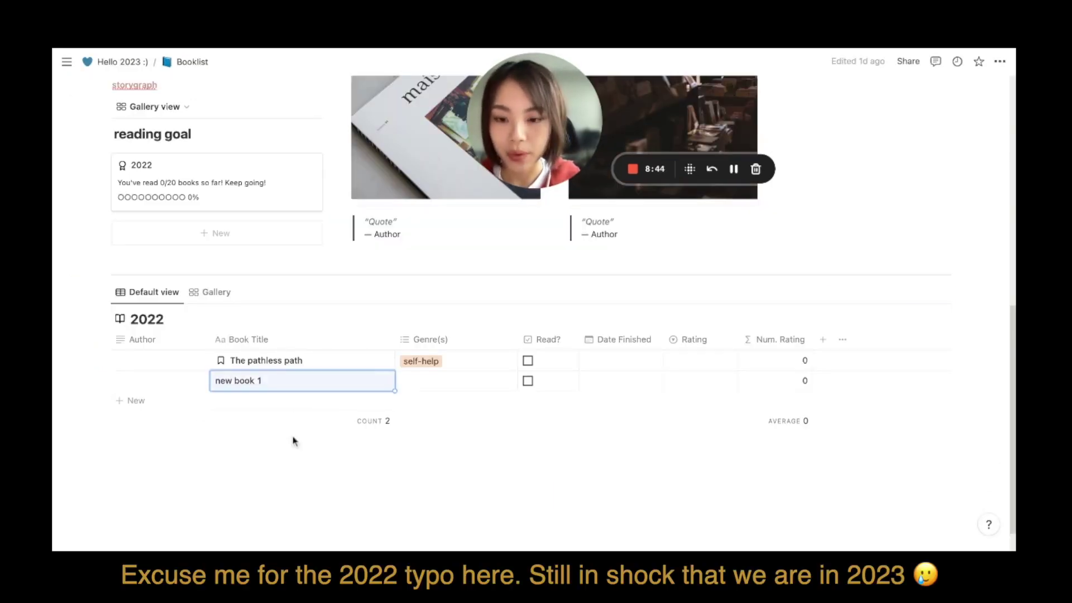
Step: Open the "new book 1" entry, apply the book review template and look through its reading experience sections
click(374, 381)
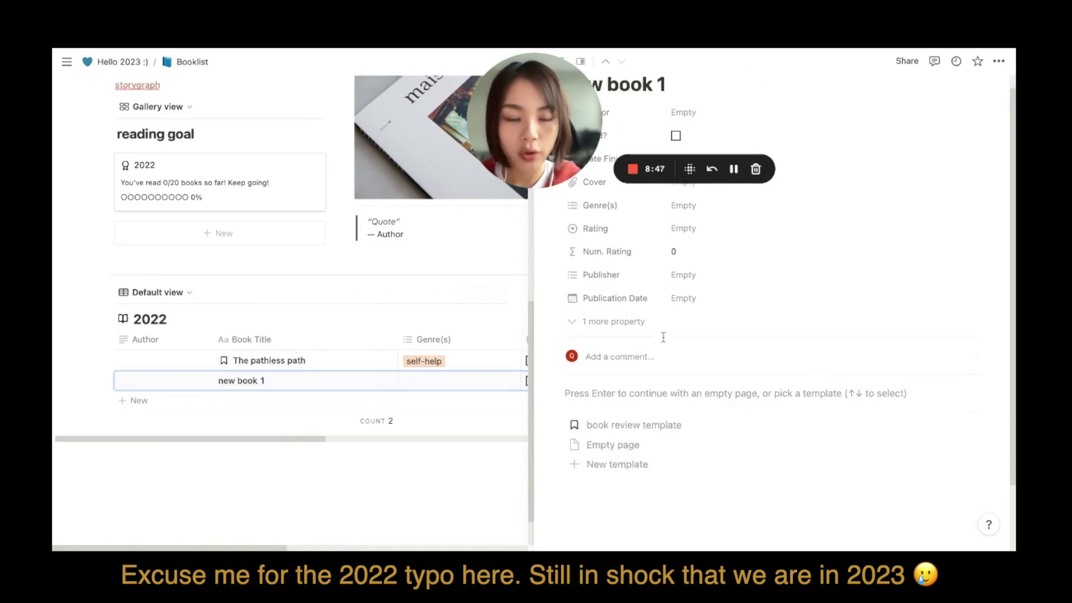
scroll(646, 370, down, 2)
click(647, 370)
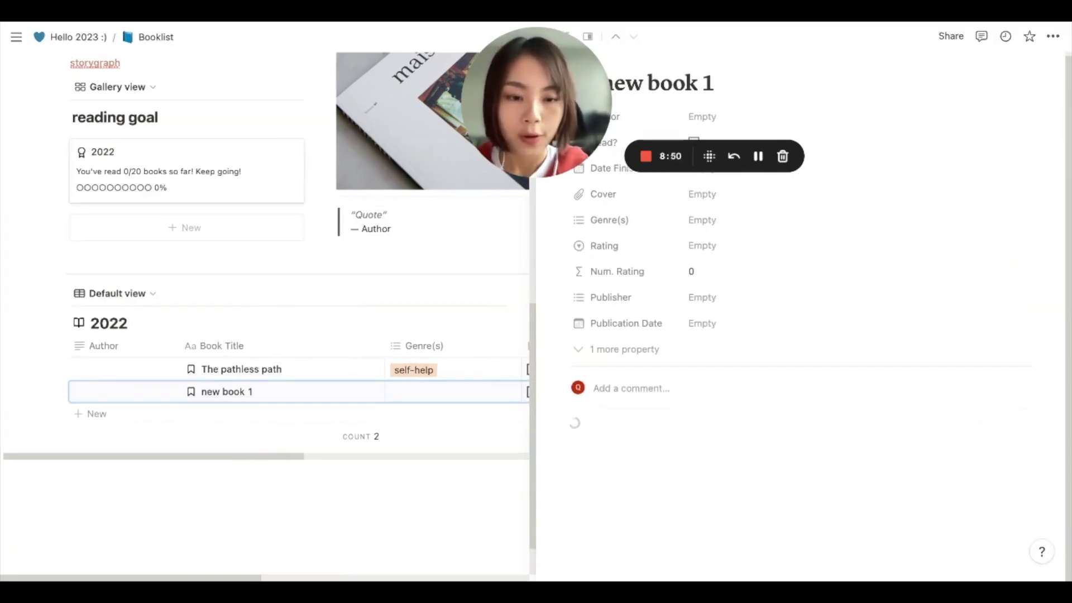
scroll(819, 323, down, 7)
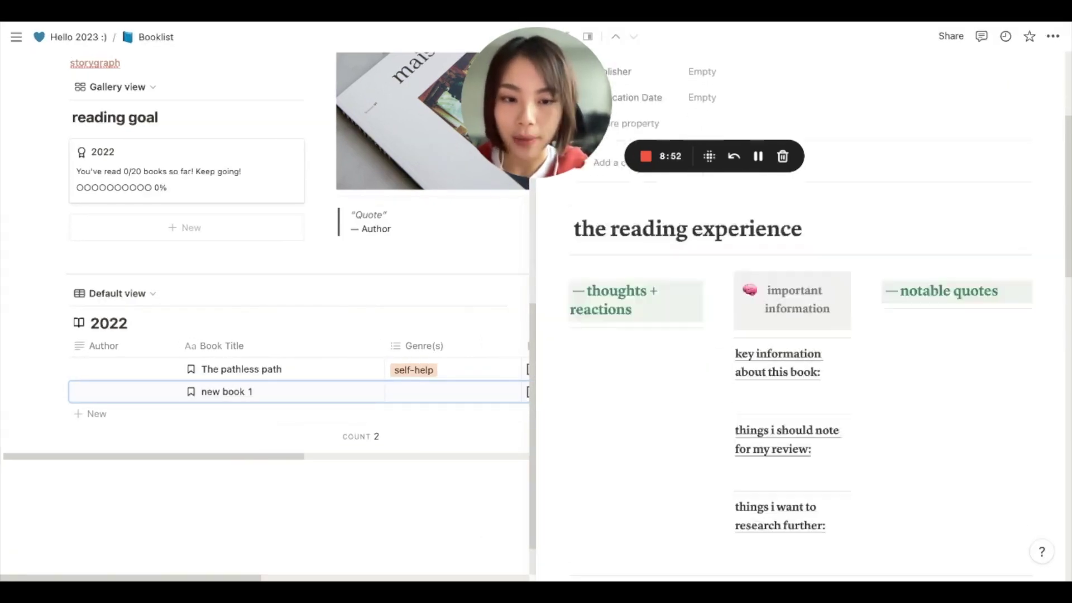
scroll(801, 313, down, 2)
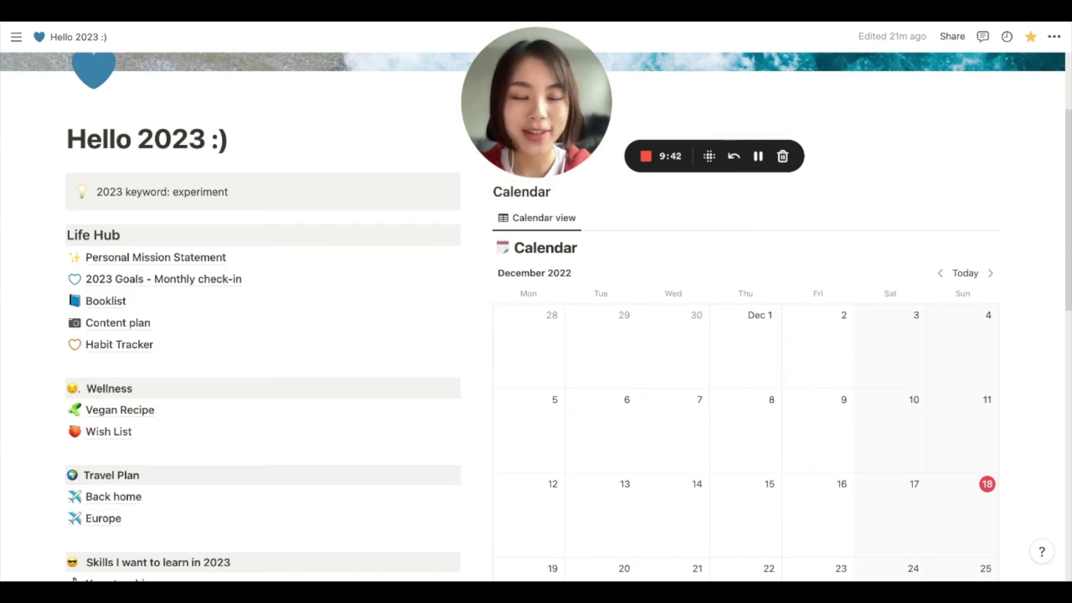
Step: Open the Content plan page from Life Hub and read the video frequency under Vision
click(118, 324)
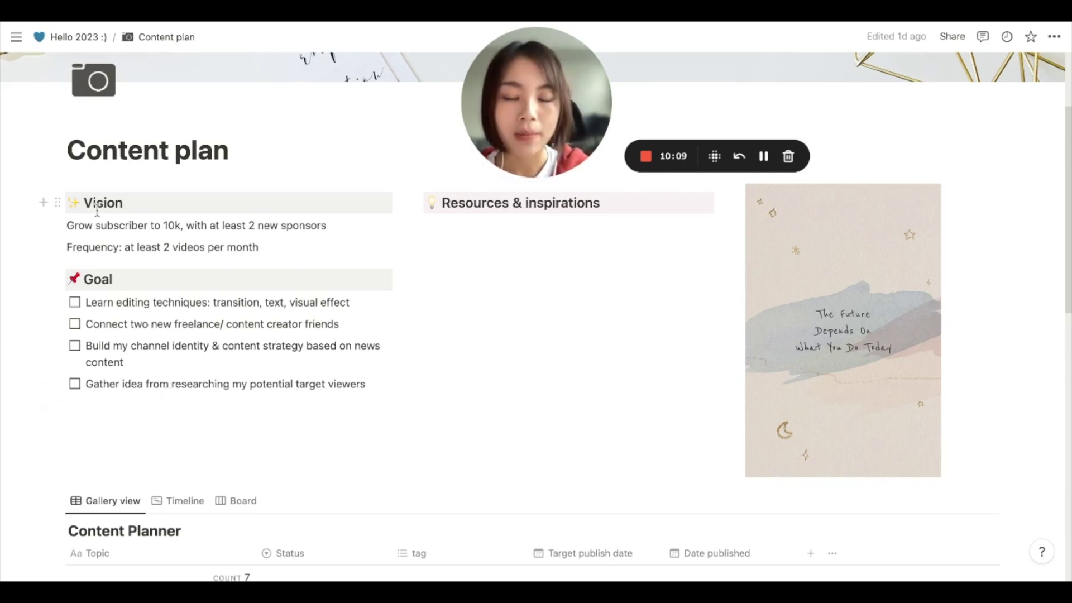
double_click(118, 247)
click(258, 248)
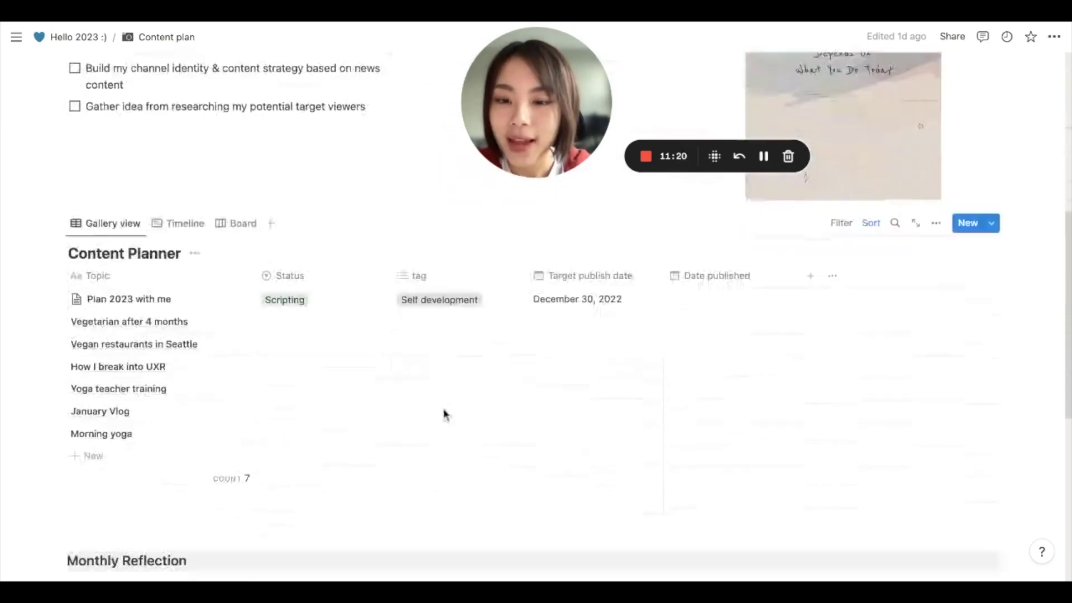
Step: Open the "Plan 2023 with me" entry of the Content Planner in side peek and look through its sections
scroll(461, 416, down, 1)
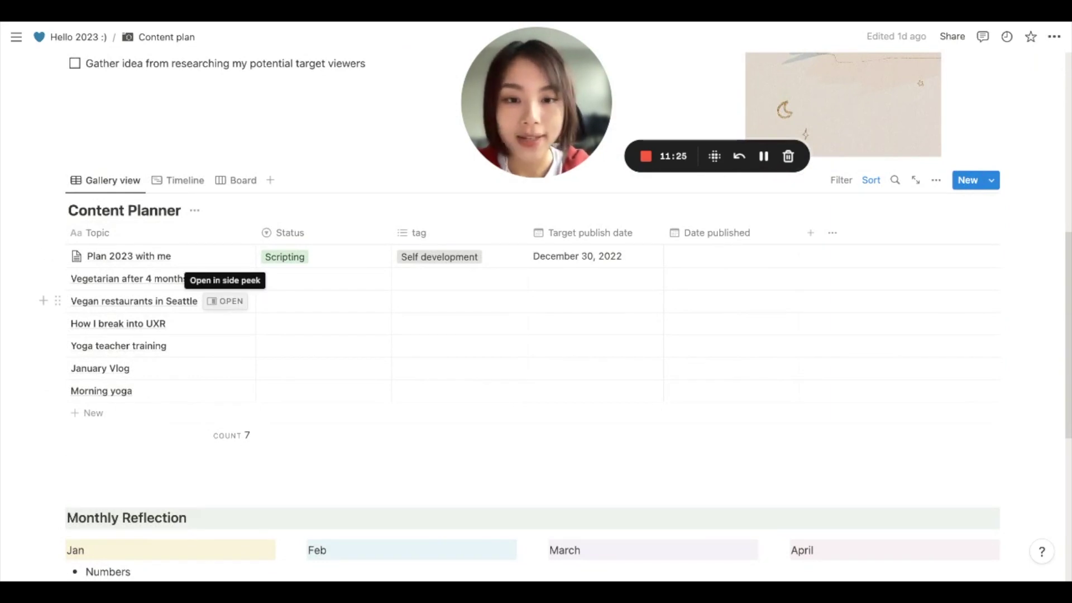
click(230, 256)
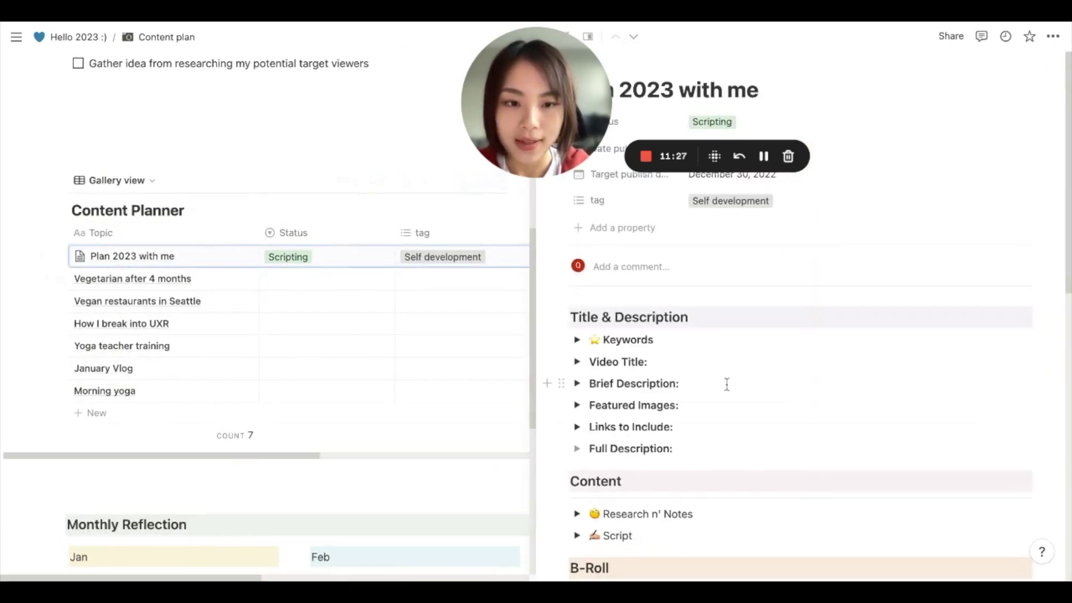
scroll(725, 384, down, 2)
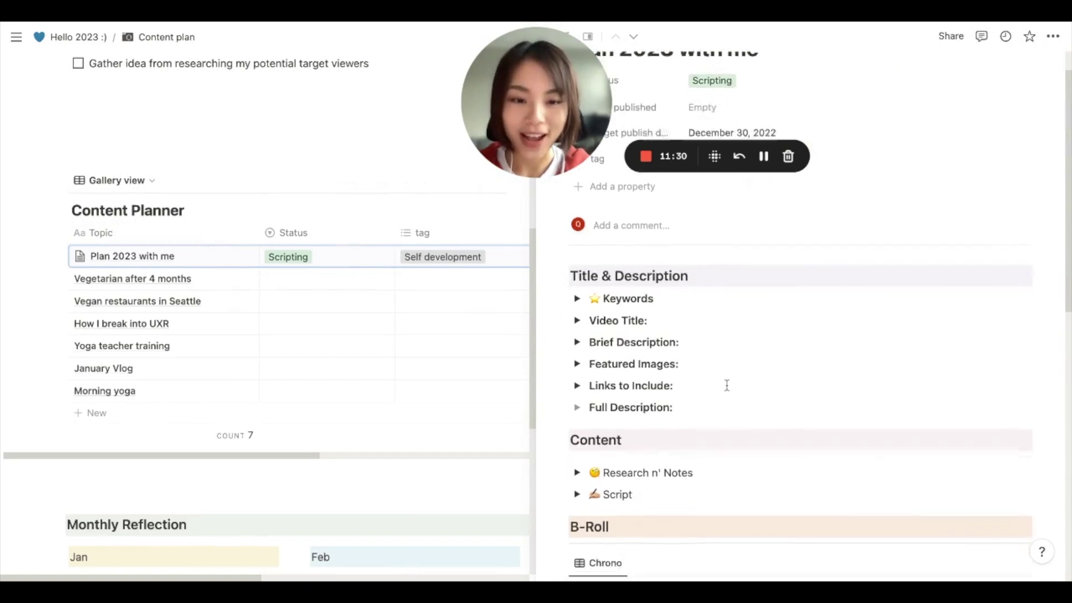
Step: Add a "new video" entry to the Content Planner, open it and apply the video planning template
click(145, 417)
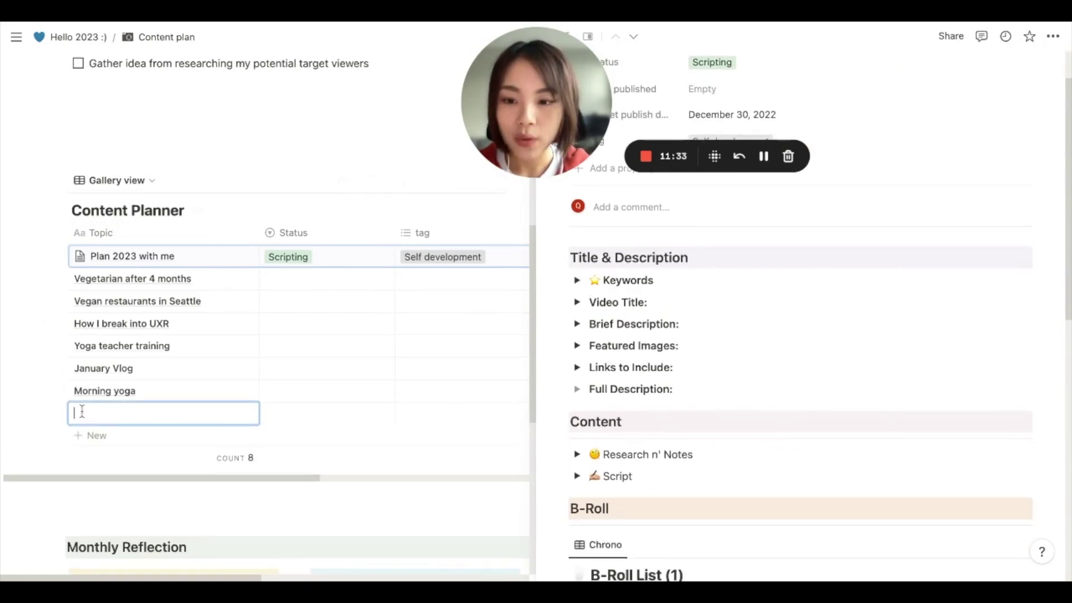
text(new video)
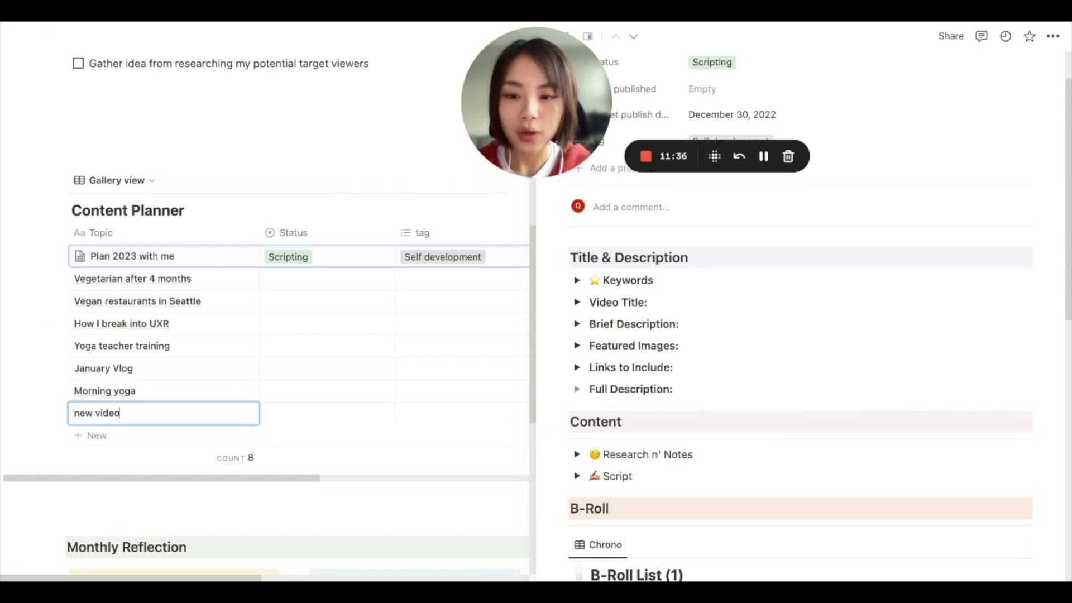
click(238, 413)
click(626, 409)
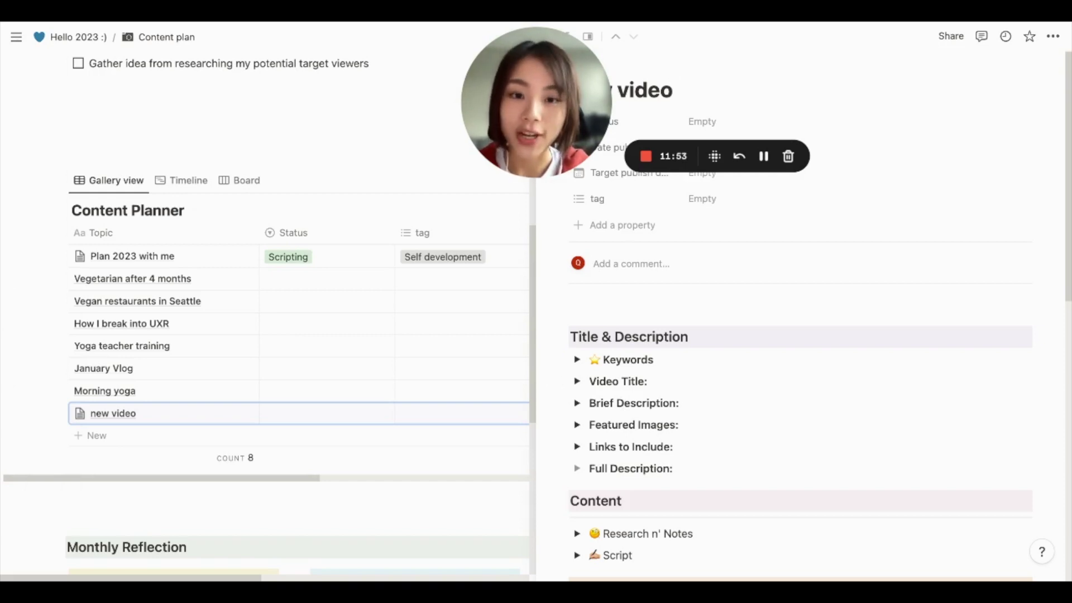
Step: Look through the new video entry's Title & Description, Content, B-Roll and Launch Checklist sections
scroll(673, 385, down, 1)
scroll(673, 386, down, 1)
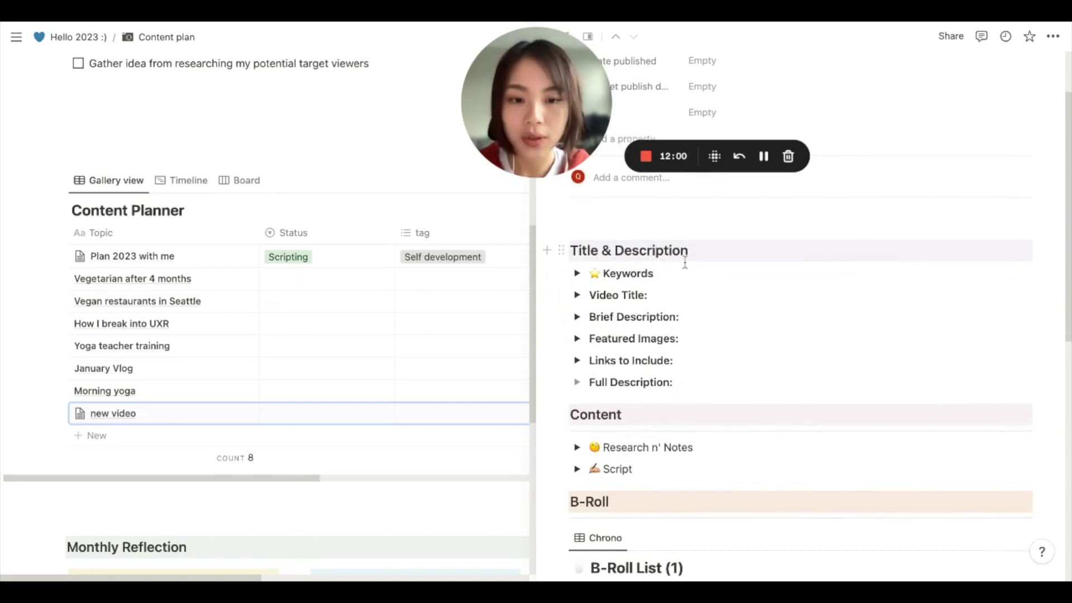
scroll(683, 373, down, 1)
scroll(683, 372, down, 1)
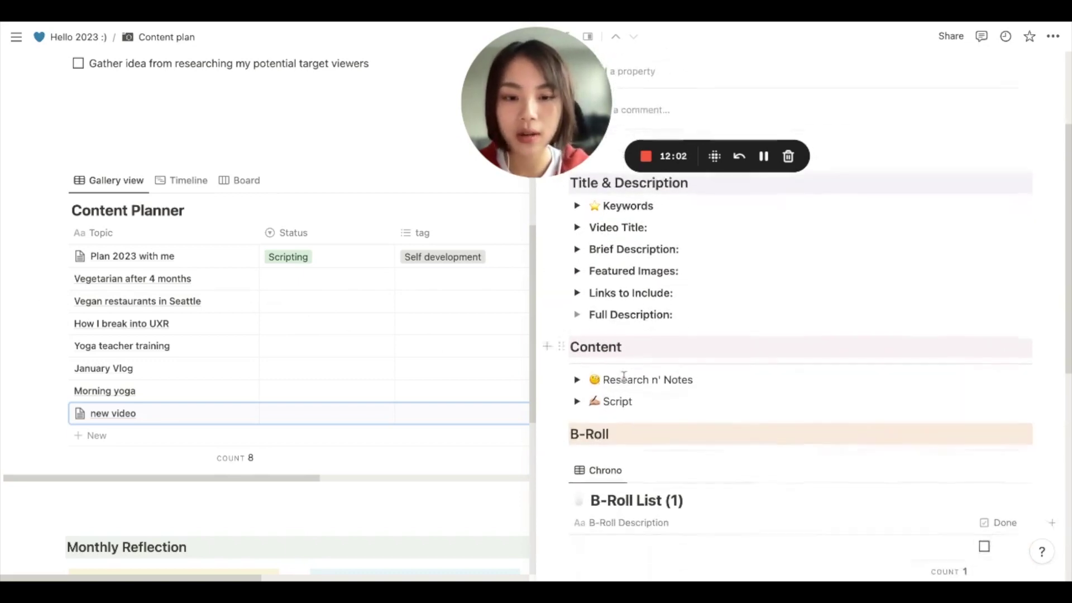
drag(569, 404, 579, 403)
click(581, 402)
click(584, 402)
scroll(616, 331, down, 5)
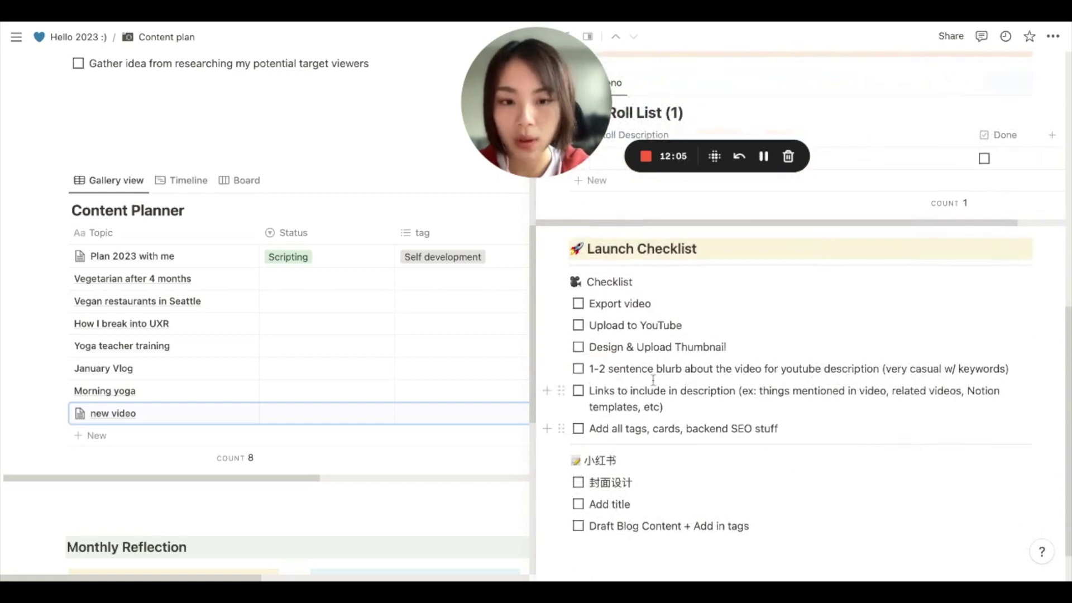
Step: Close the entry and read the January prompts under Monthly Reflection on the Content plan page
scroll(620, 340, up, 1)
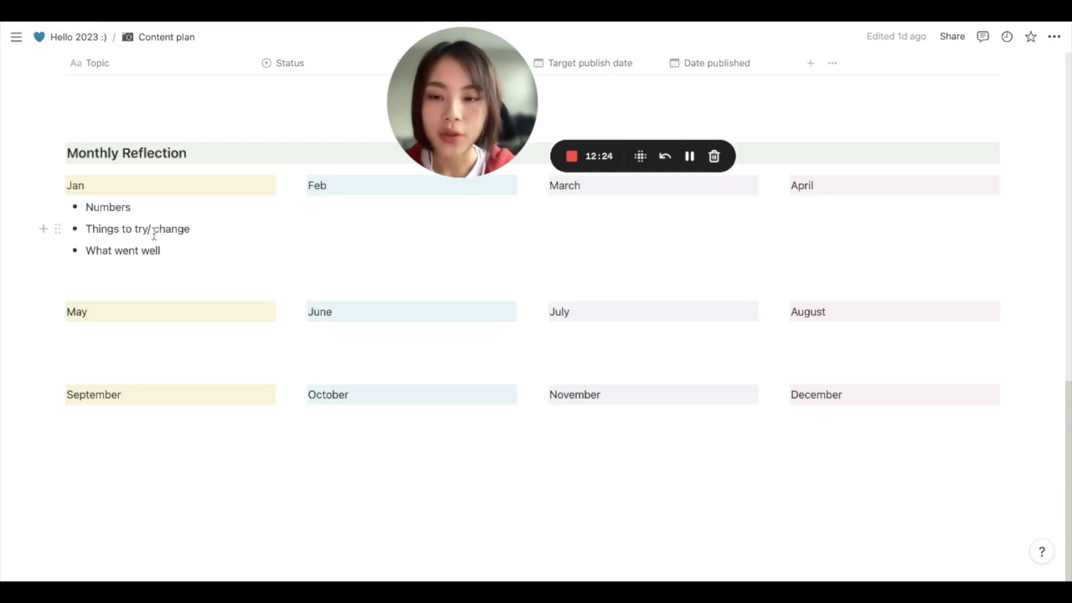
double_click(136, 208)
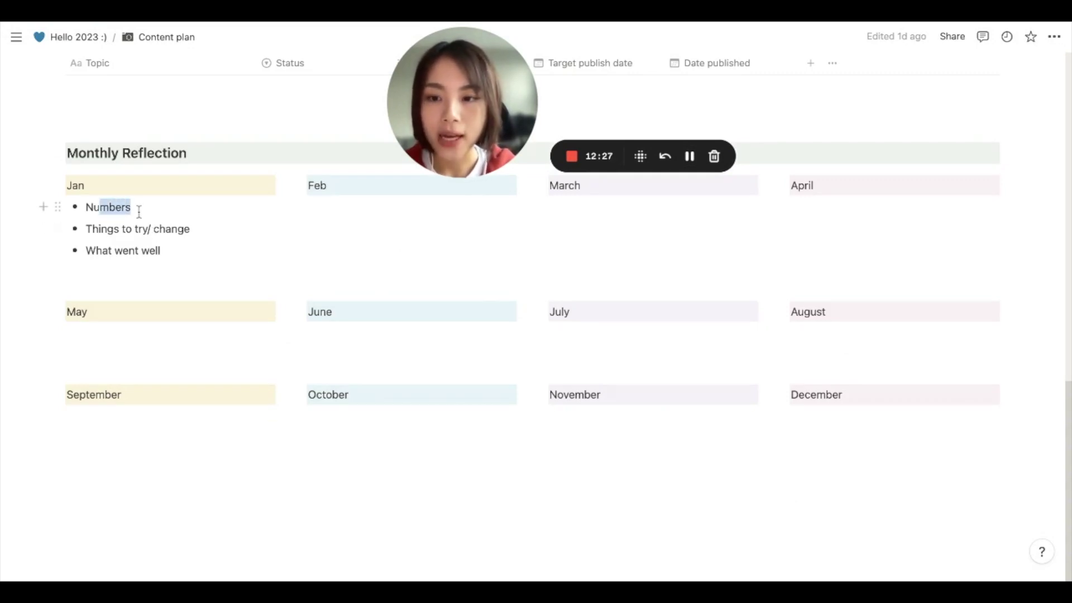
click(149, 206)
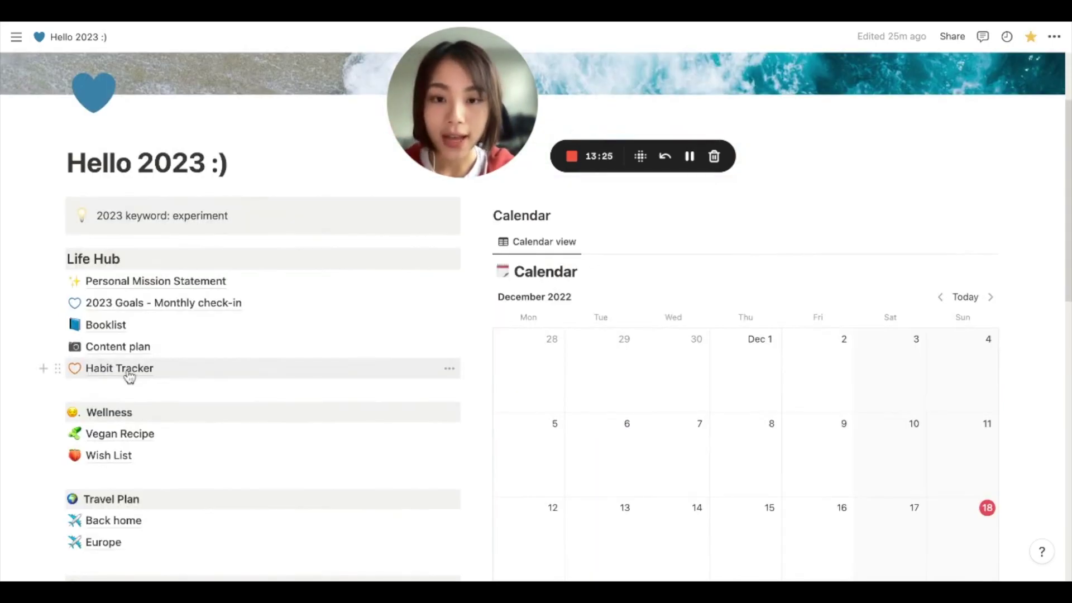
Step: Open the Habit Tracker page from Life Hub and switch the January tracker to "Table view of habits"
click(129, 377)
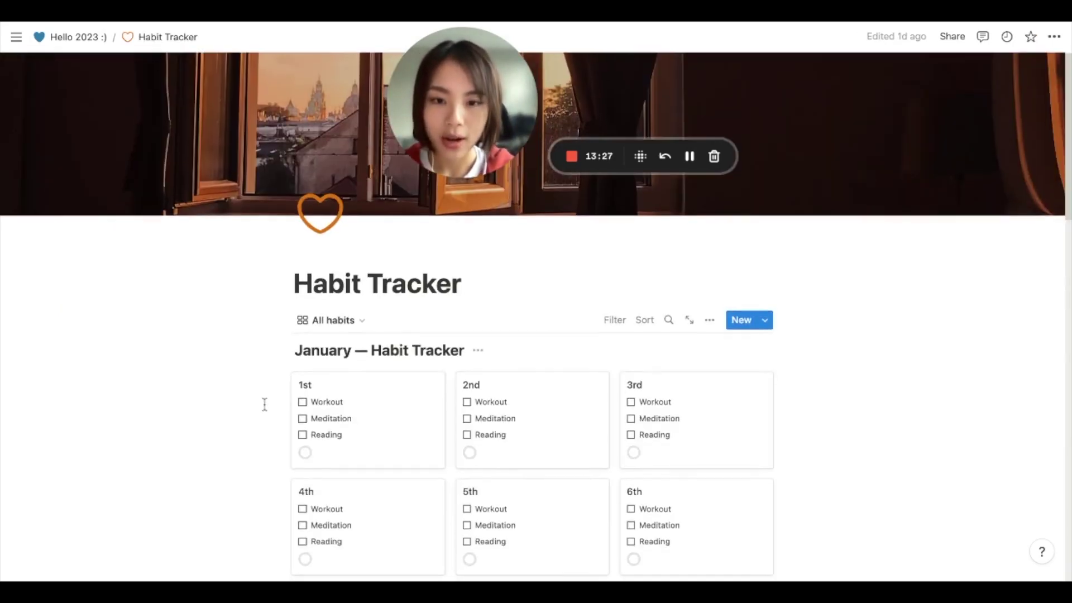
scroll(265, 406, down, 1)
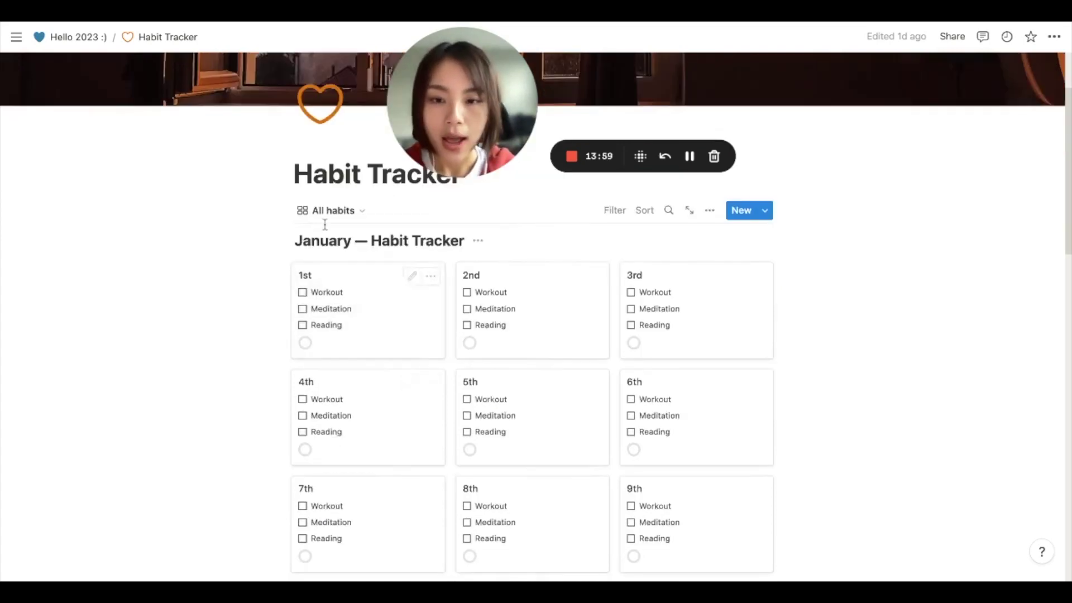
click(328, 215)
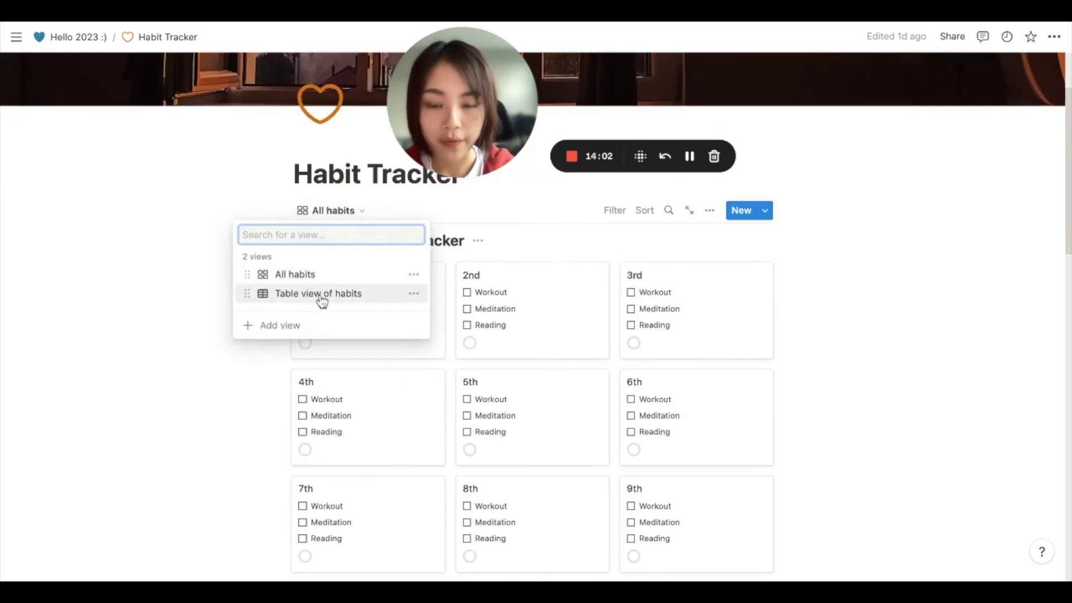
click(875, 318)
click(341, 221)
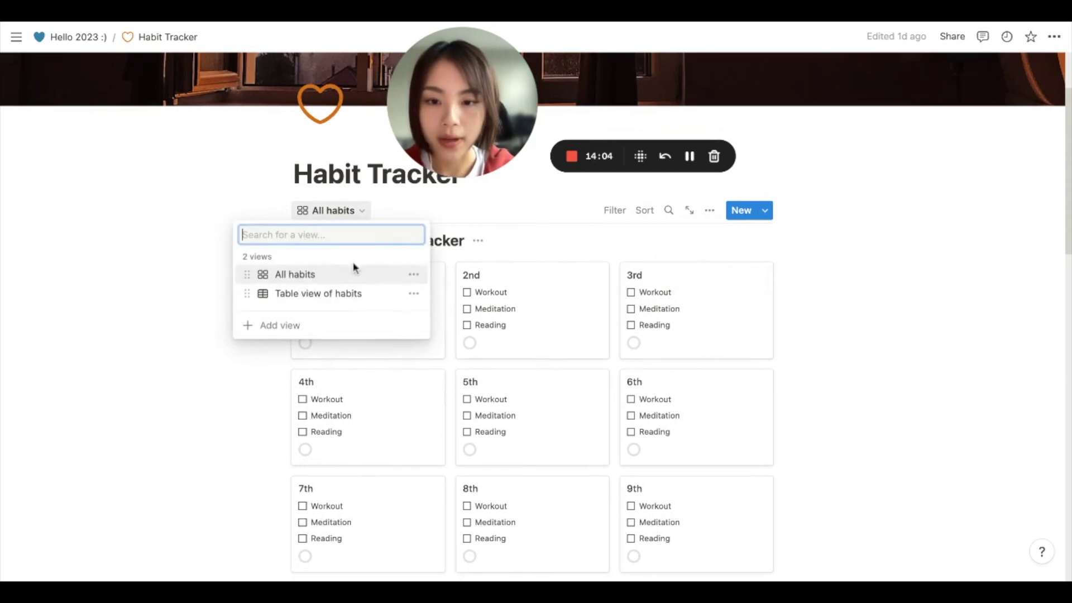
click(327, 292)
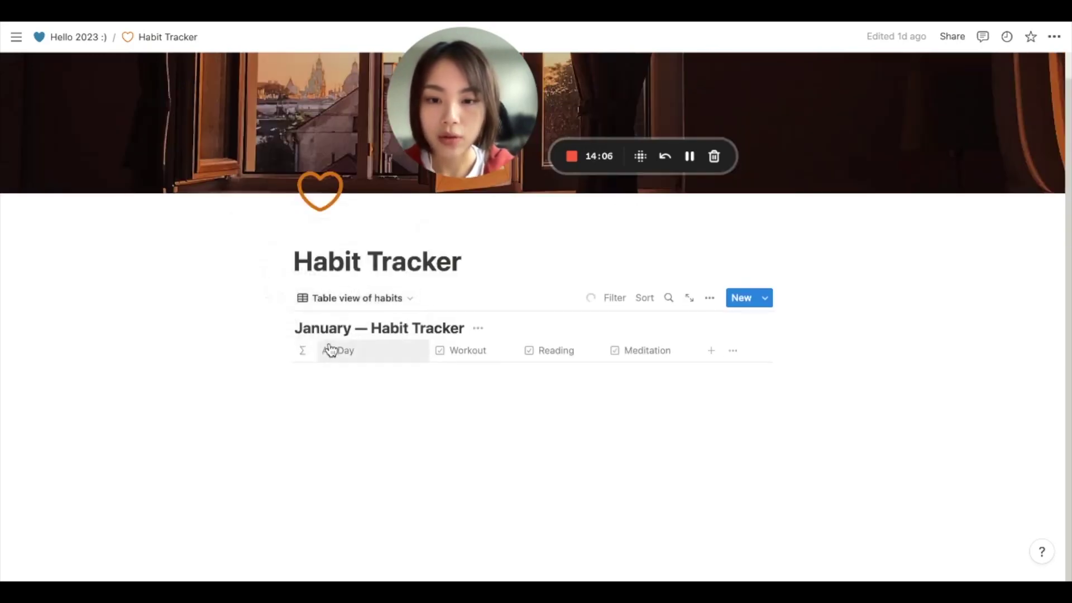
scroll(328, 349, down, 3)
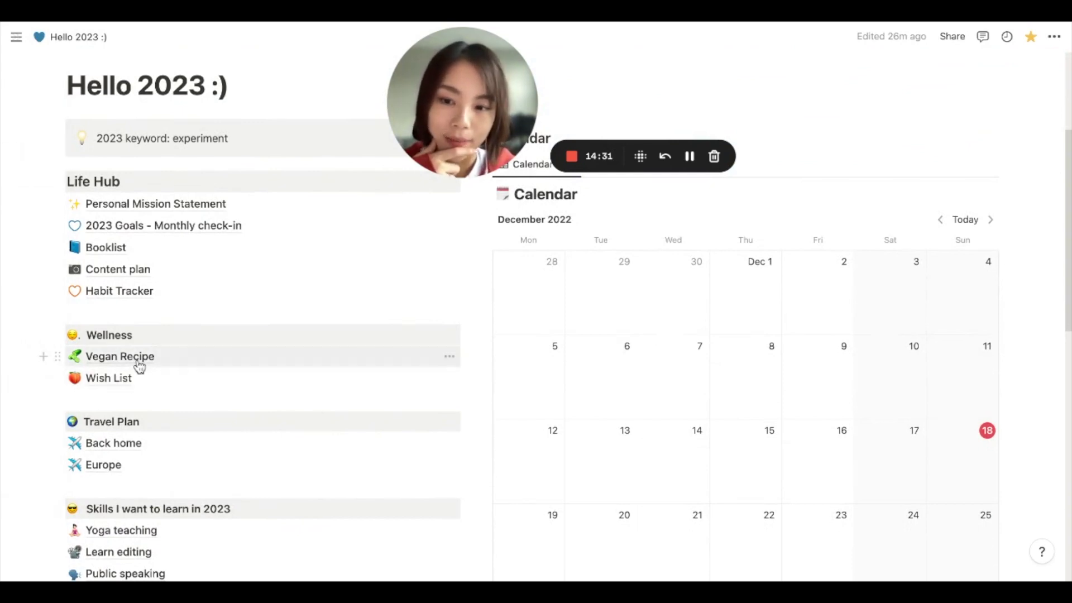
Step: Visit the Vegan Recipe and Wish List pages under Wellness and the Europe page under Travel Plan
click(139, 366)
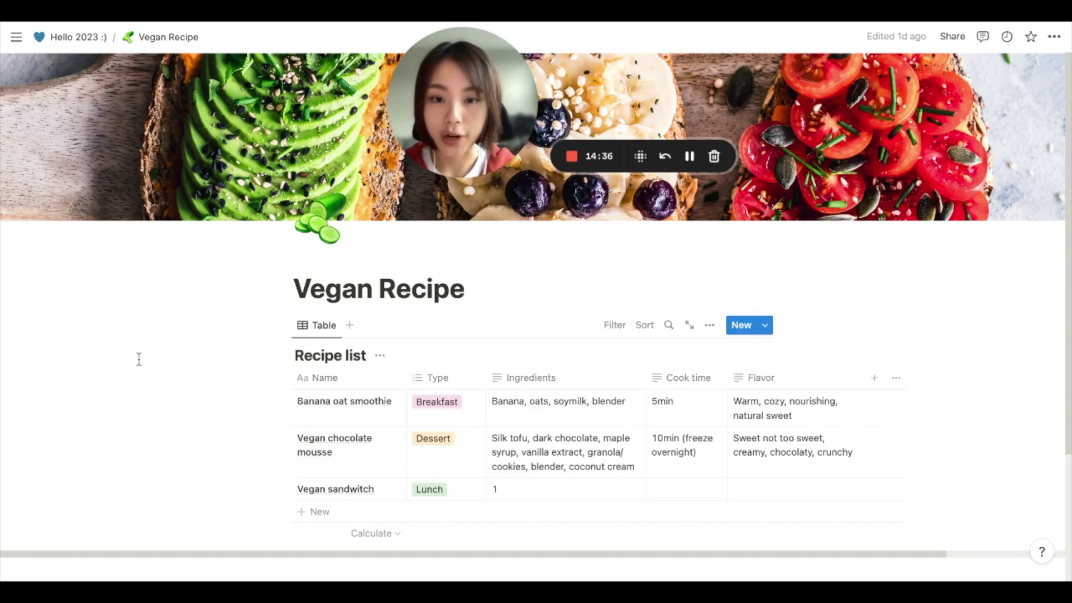
scroll(164, 372, down, 1)
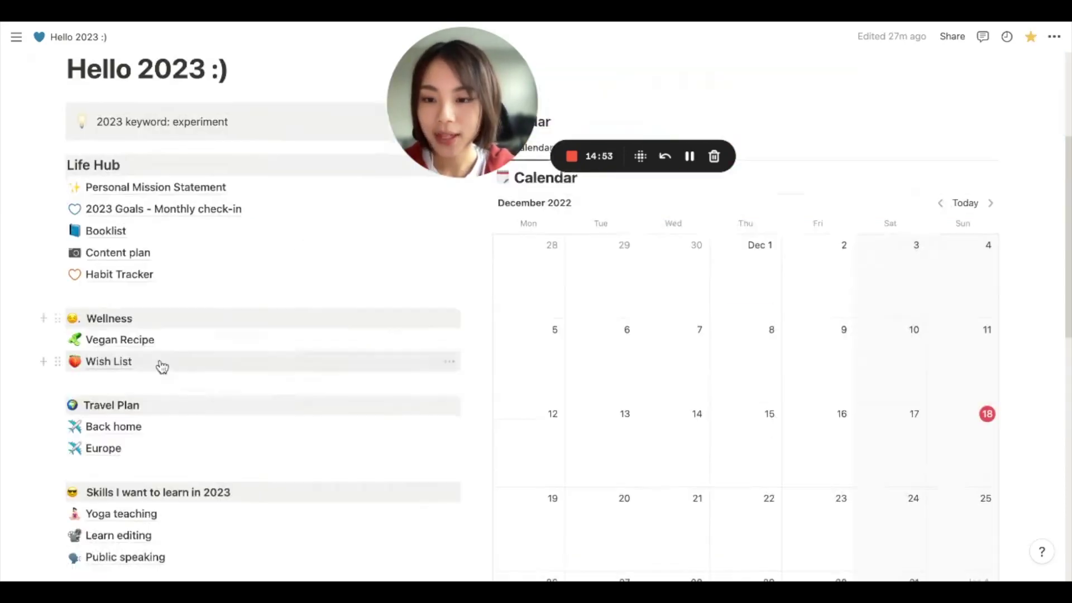
click(126, 365)
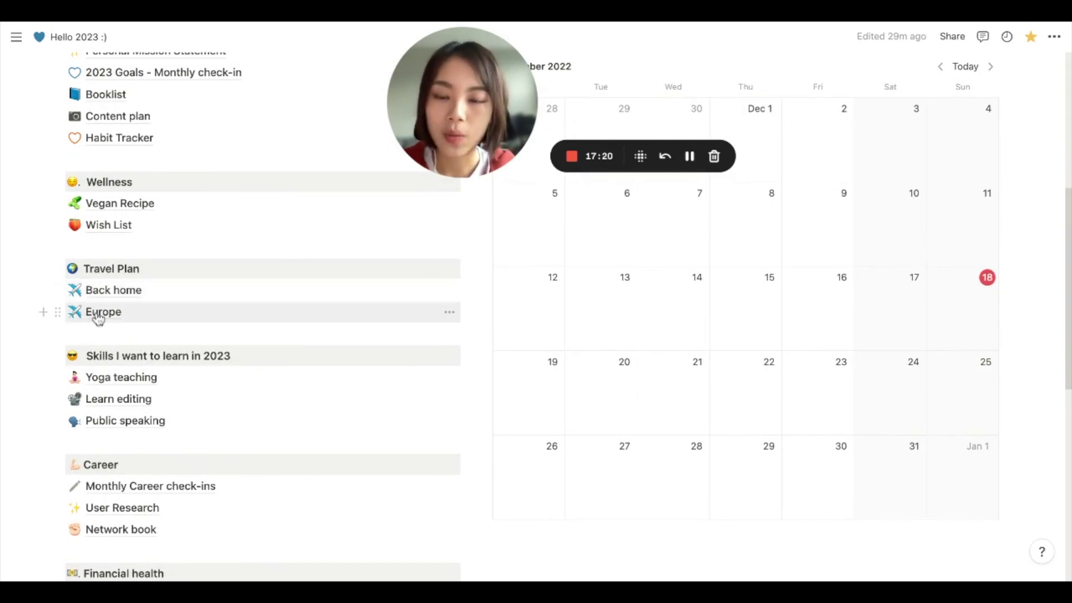
click(98, 314)
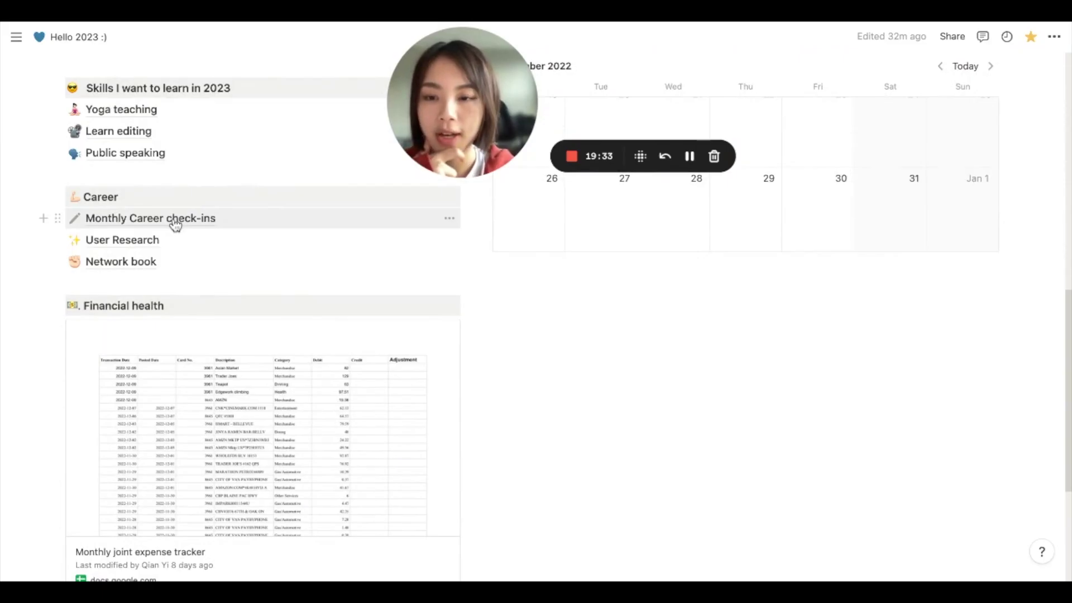
Step: Open the Monthly Career check-ins page from Career and read the reflection questions in its January entry
click(175, 223)
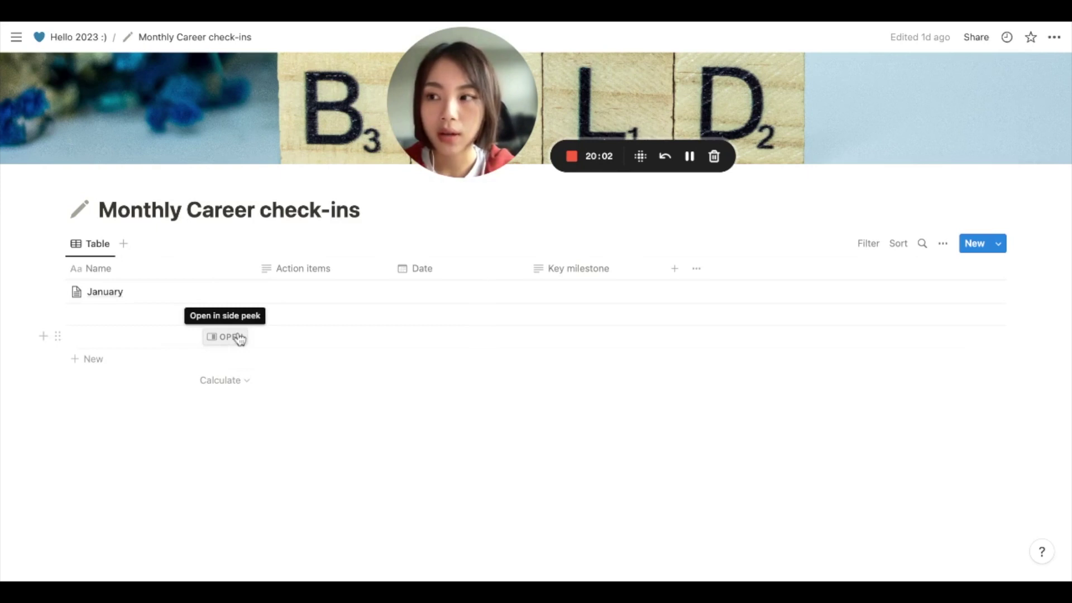
click(238, 290)
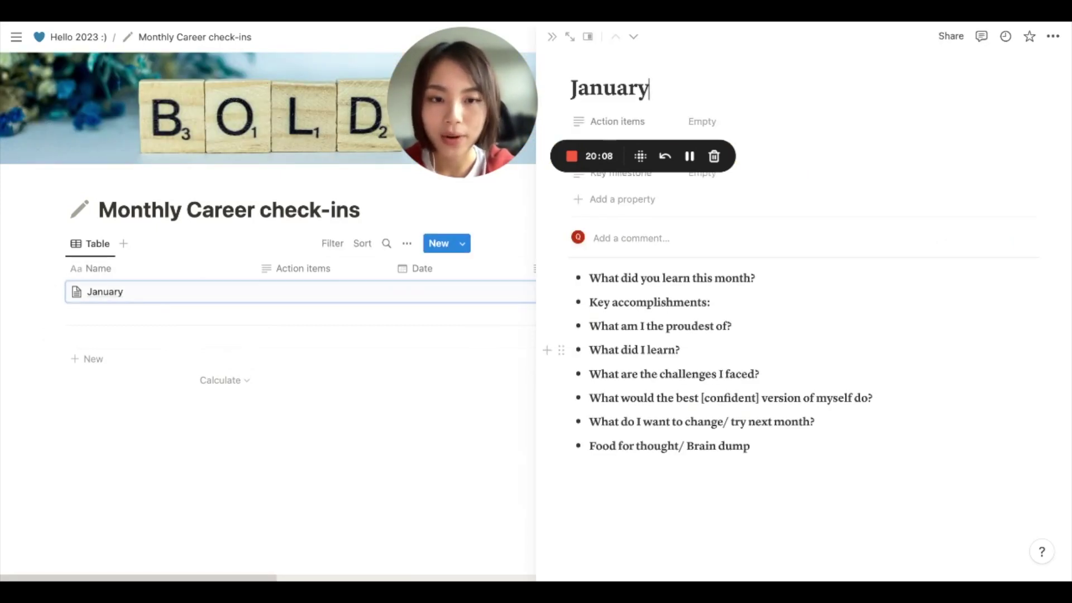
drag(789, 451, 639, 326)
key(ctrl+a)
click(405, 367)
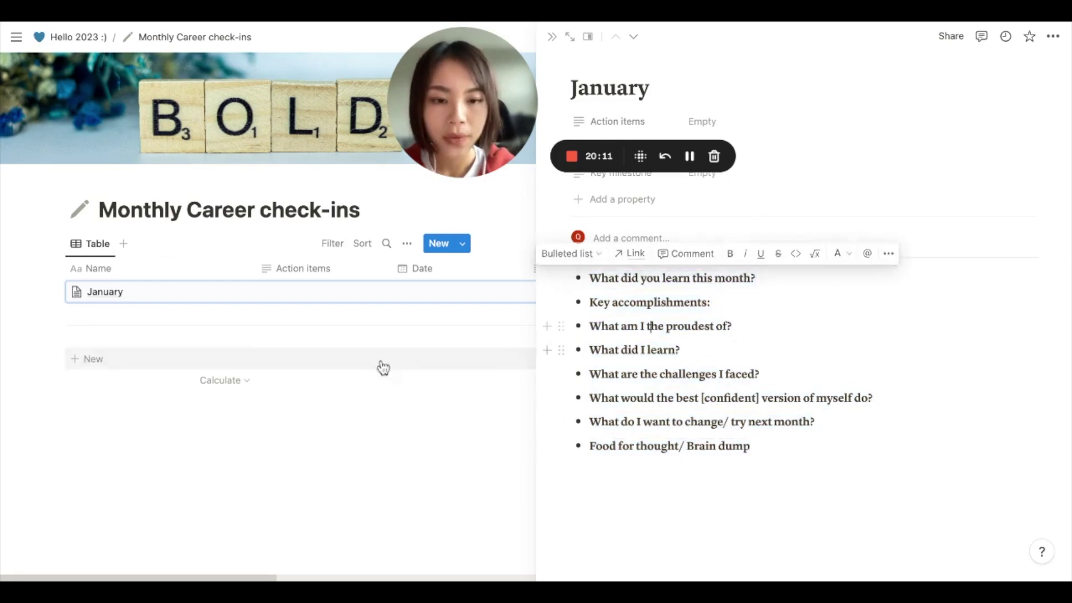
Step: Name the empty entry below January "Feb" and apply the Monthly career checkin template
click(221, 314)
click(169, 313)
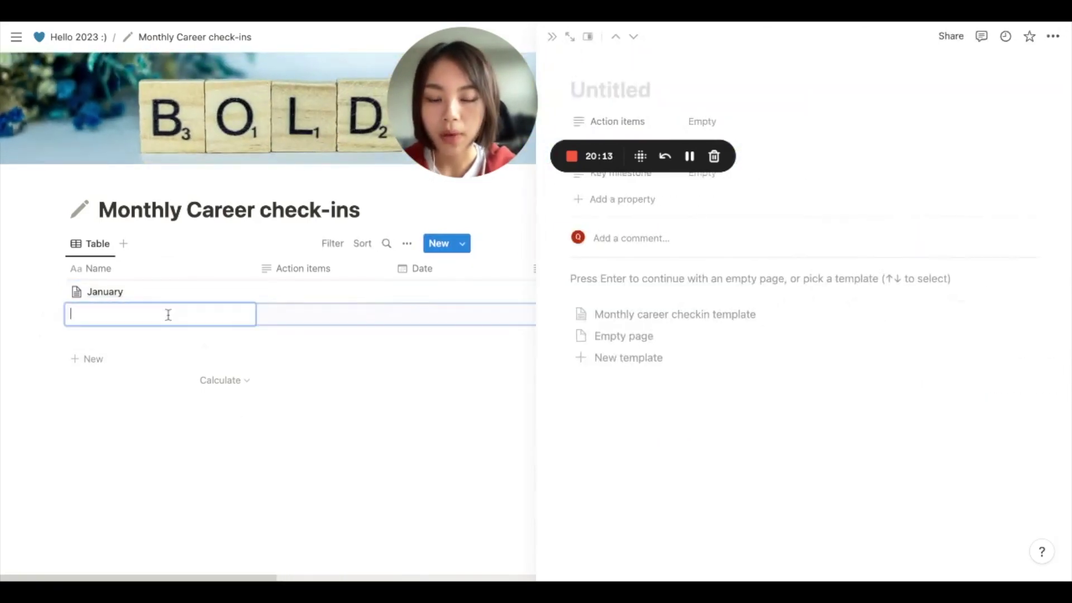
text(Feb)
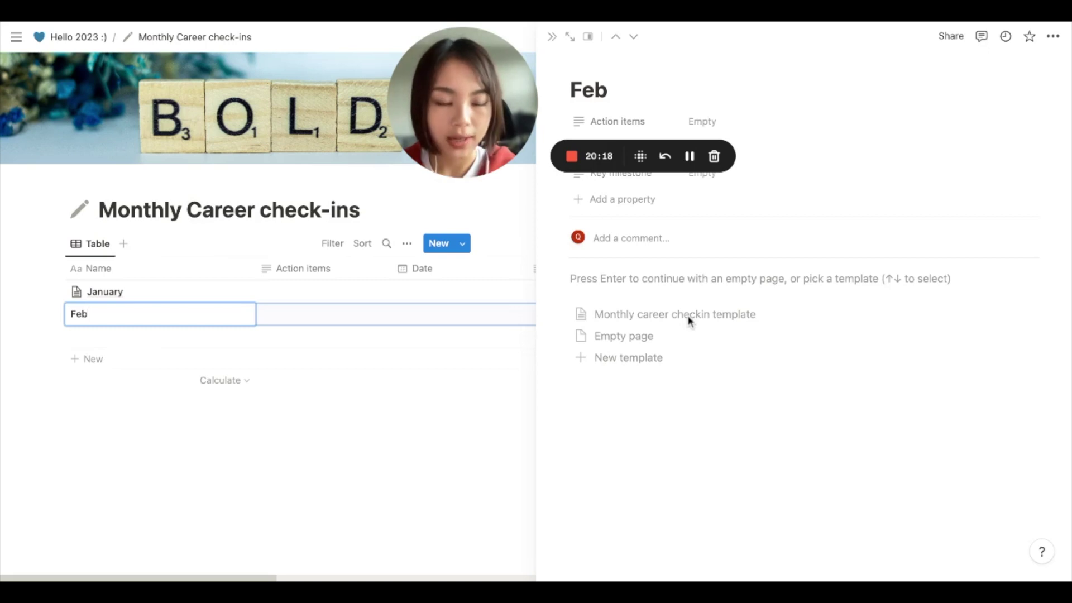
click(702, 320)
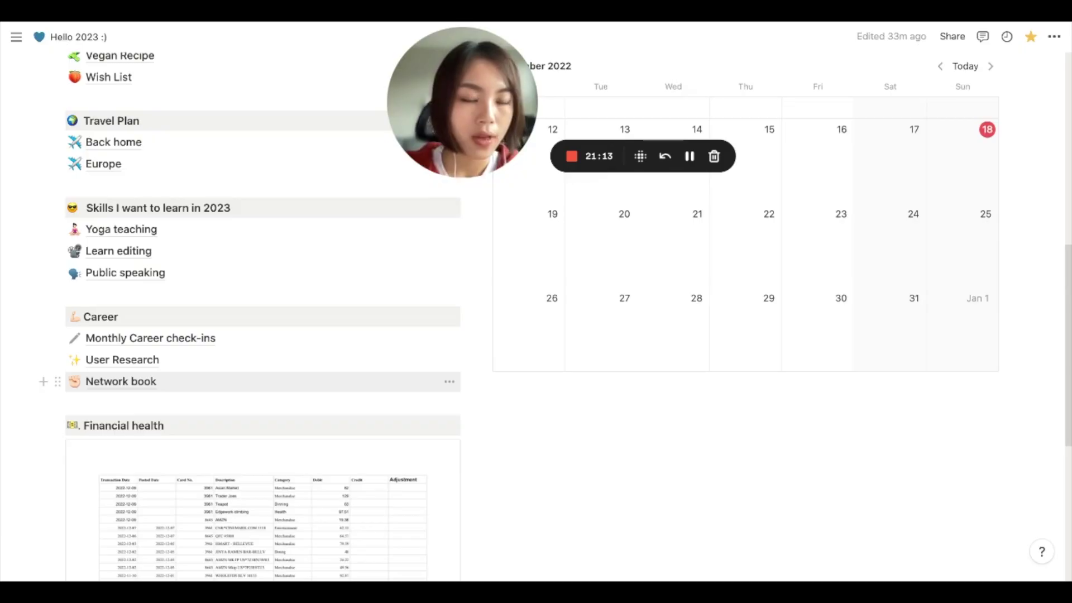
Step: Examine the Monthly joint expense tracker embedded under Financial health on the Hello 2023 page
scroll(262, 279, down, 5)
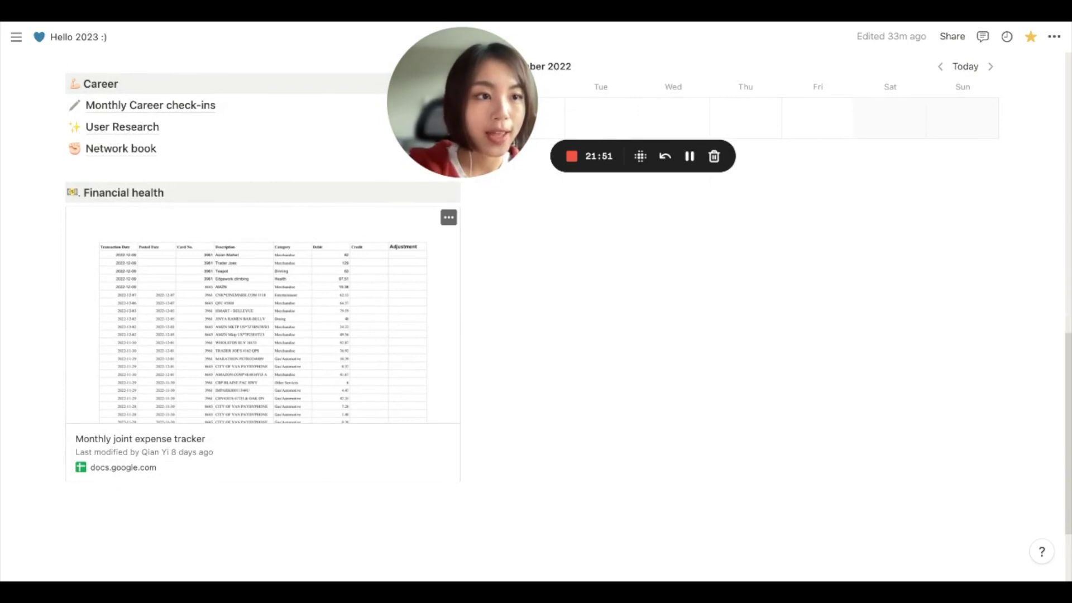